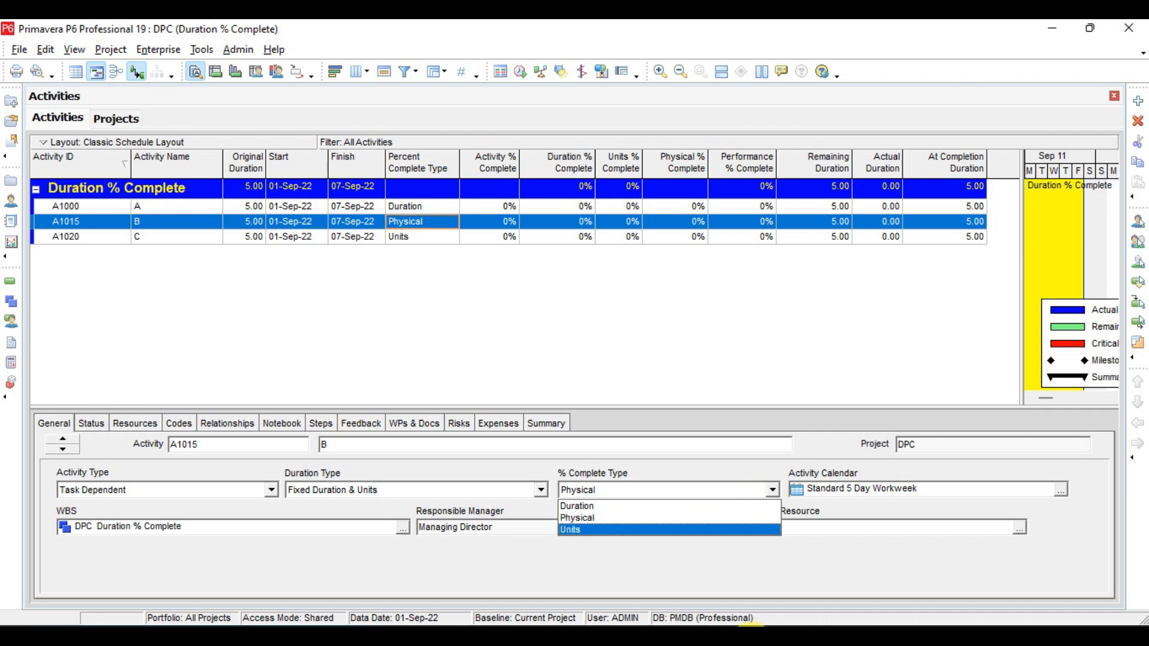
Step: Read the % Completion Type slide in PowerPoint, return to Primavera P6 and compare the percent complete types of activities A, B and C
{"action": "left_click", "coordinate": [742, 635]}
{"action": "scroll", "coordinate": [270, 270], "scroll_direction": "up", "scroll_amount": 1}
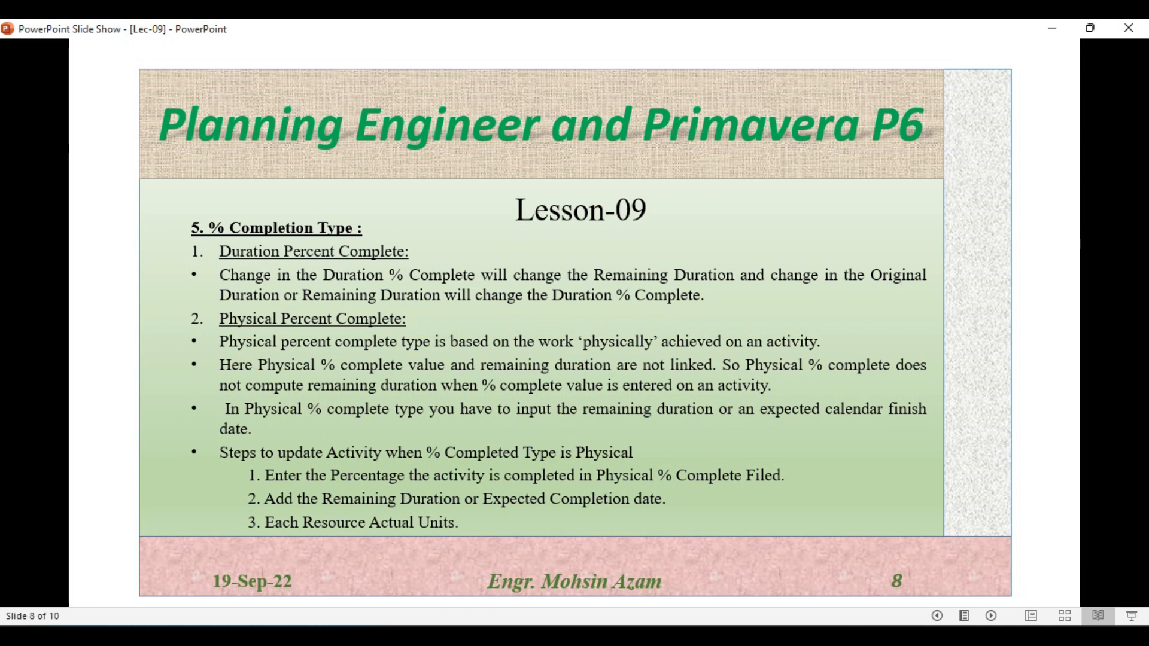
{"action": "key", "text": "alt+Tab"}
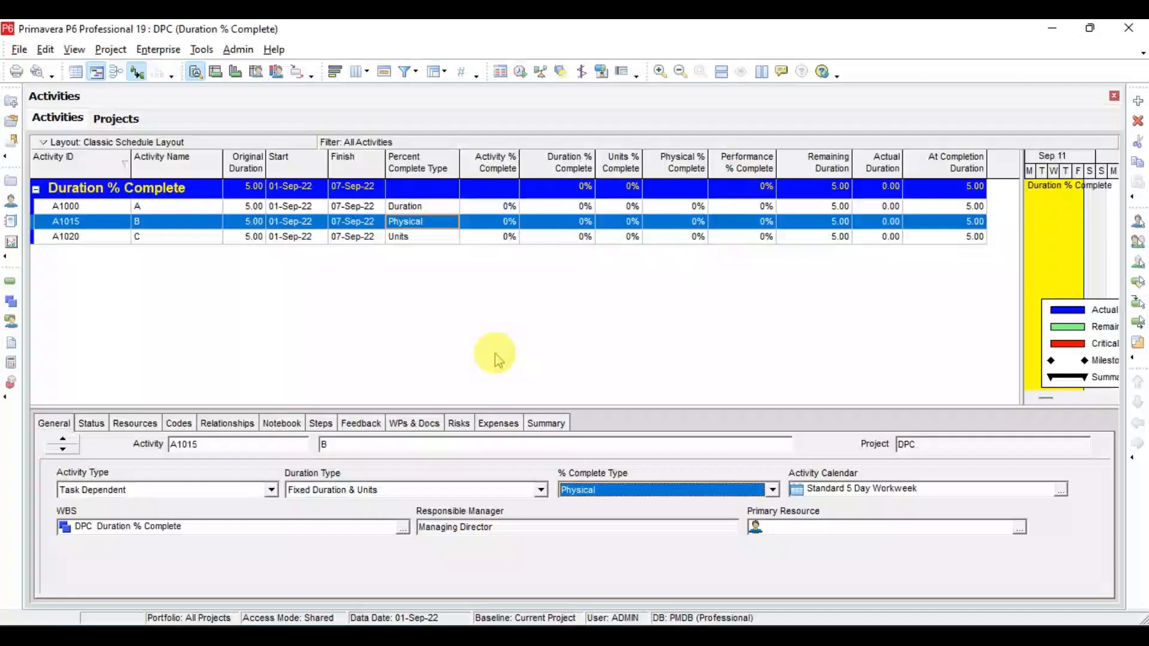
{"action": "left_click", "coordinate": [419, 210]}
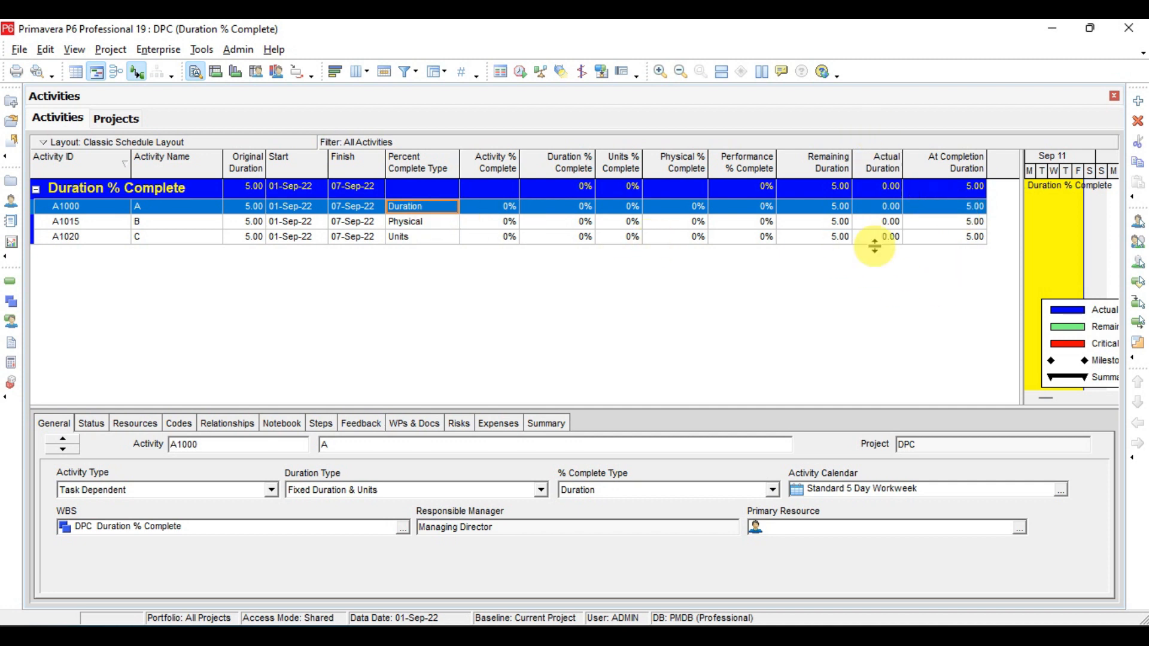
{"action": "left_click", "coordinate": [974, 222]}
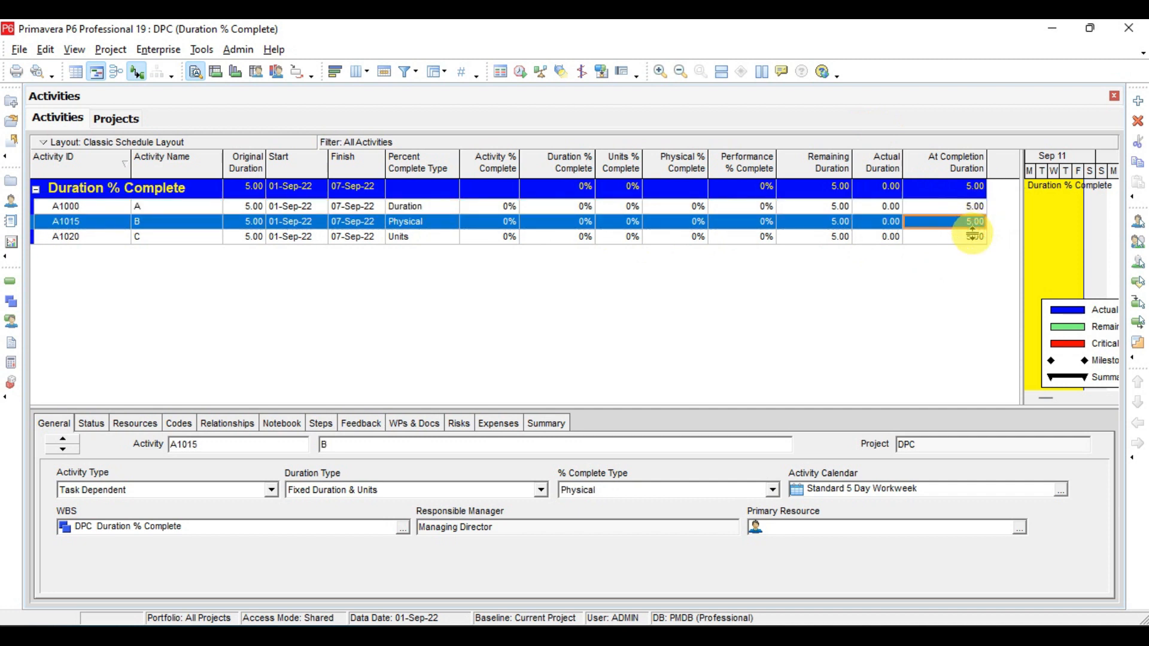
{"action": "left_click", "coordinate": [975, 237]}
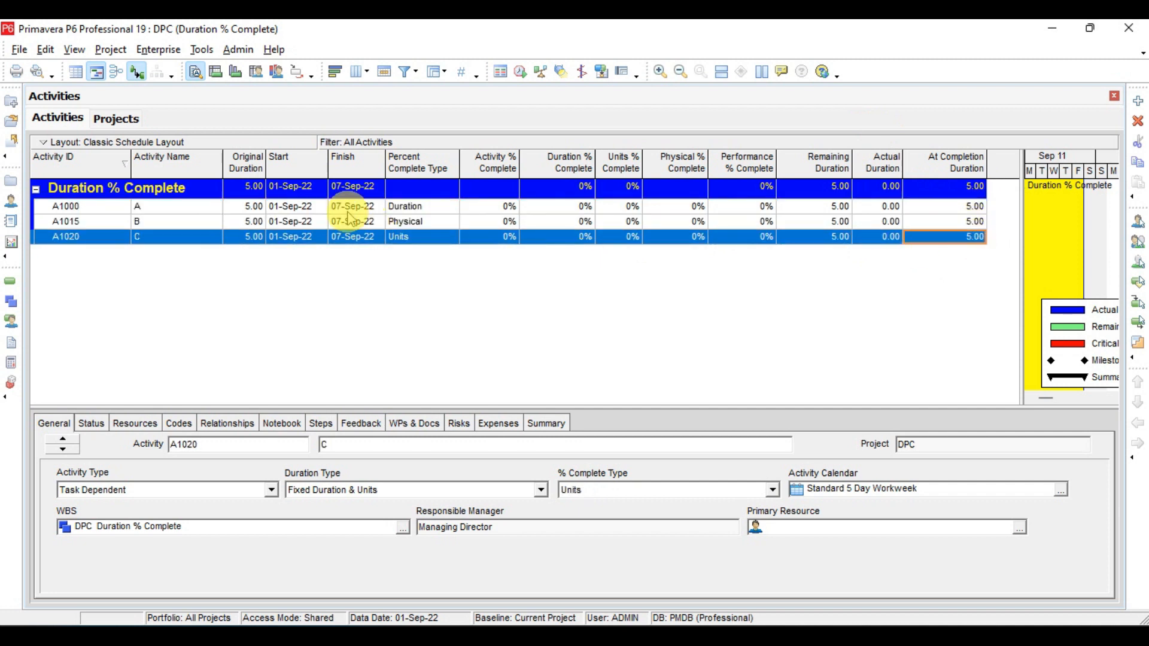
Step: Mark activity A as started with an actual start date of 02-Sep-22
{"action": "left_click", "coordinate": [409, 211]}
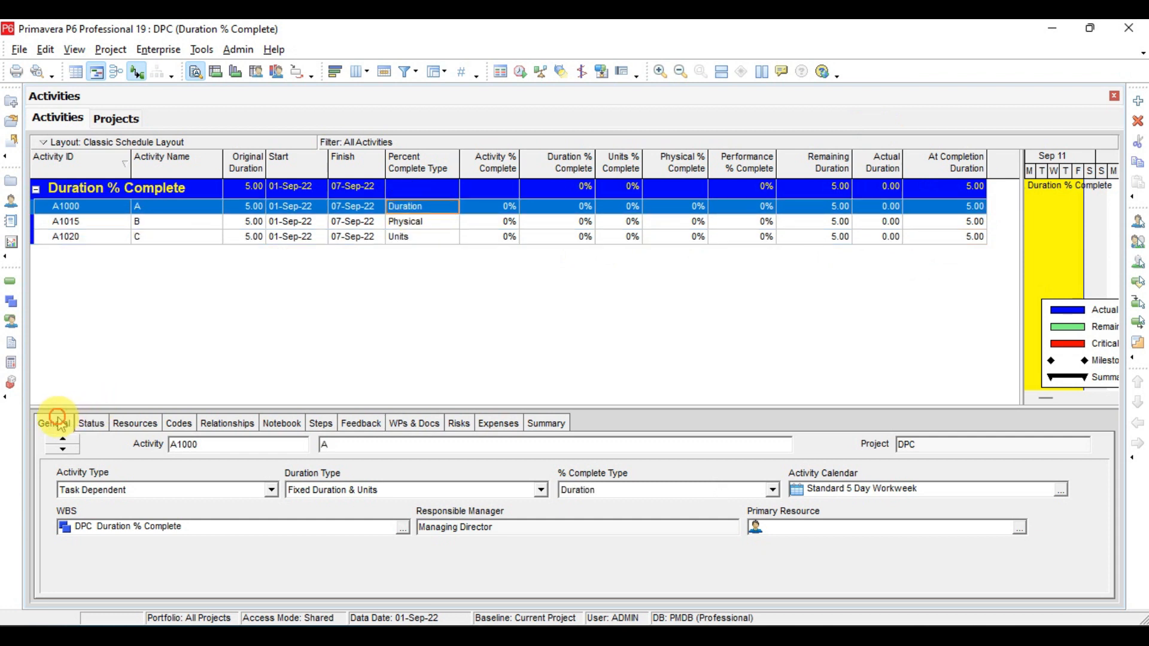
{"action": "left_click", "coordinate": [91, 425]}
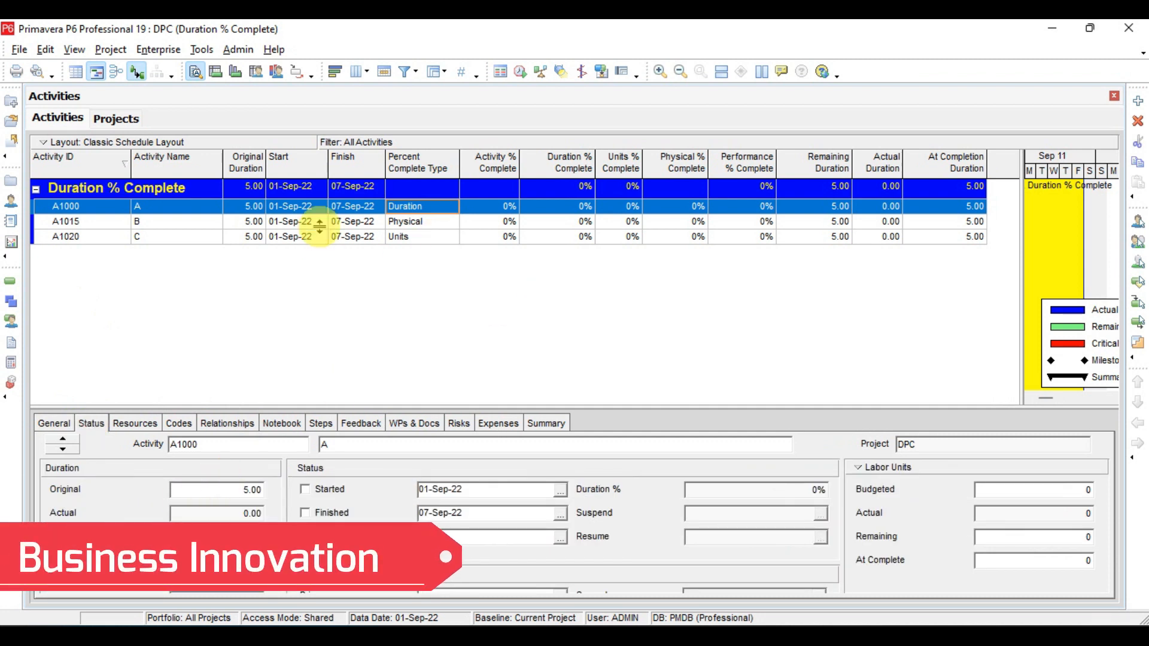
{"action": "left_click", "coordinate": [306, 490]}
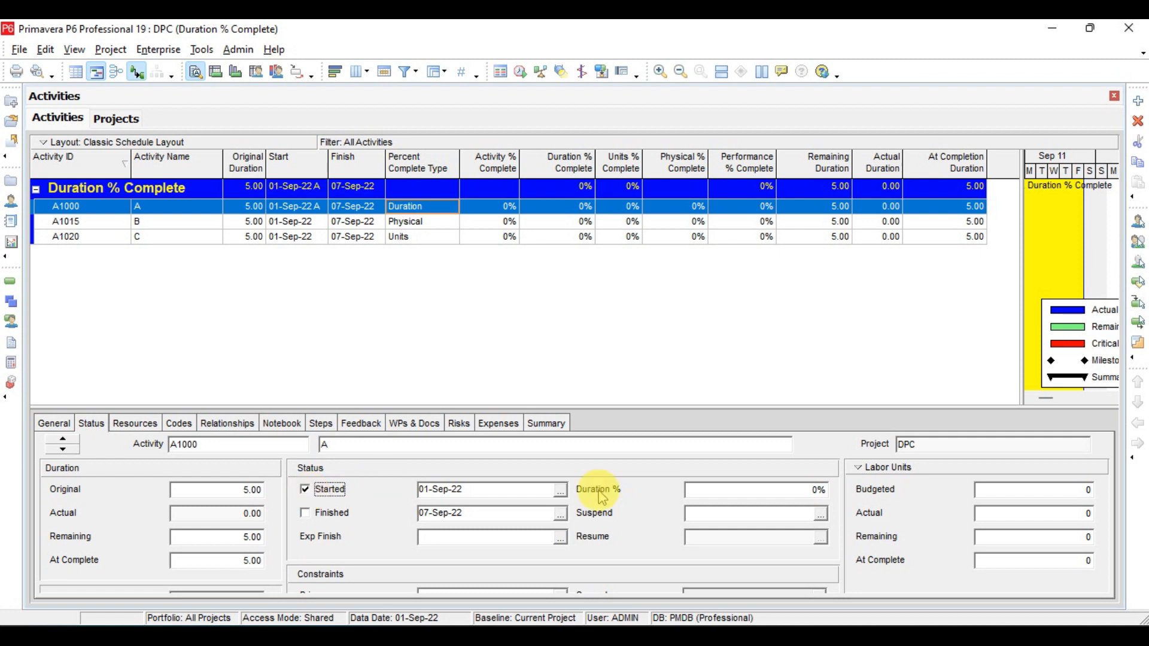
{"action": "left_click", "coordinate": [561, 494]}
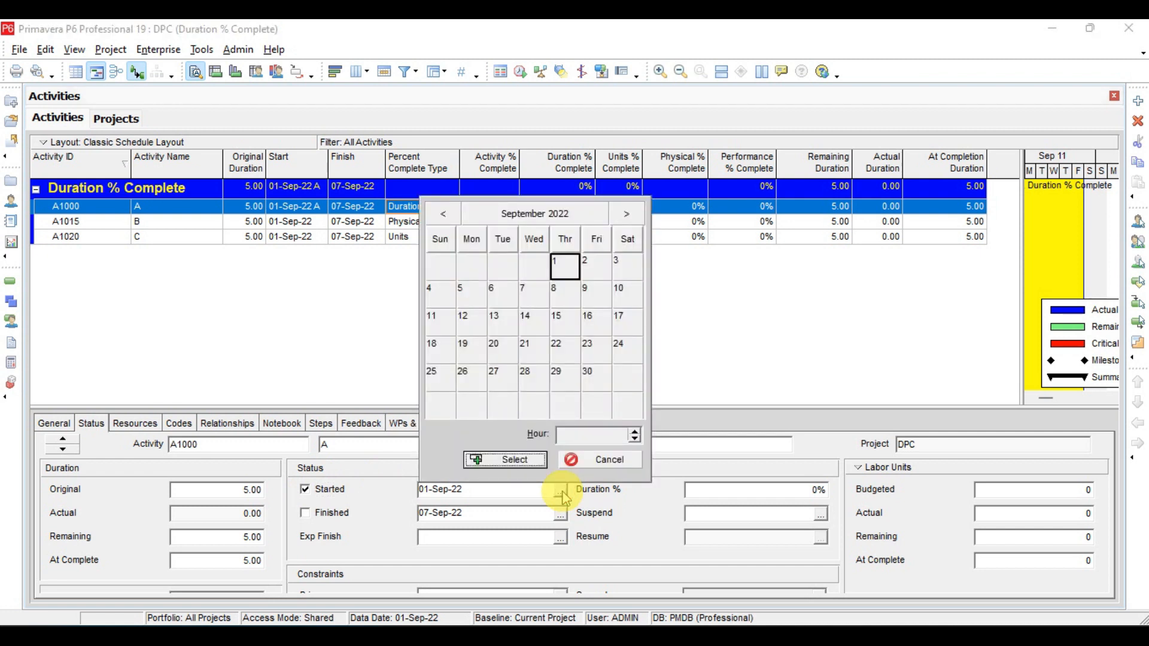
{"action": "left_click", "coordinate": [596, 269]}
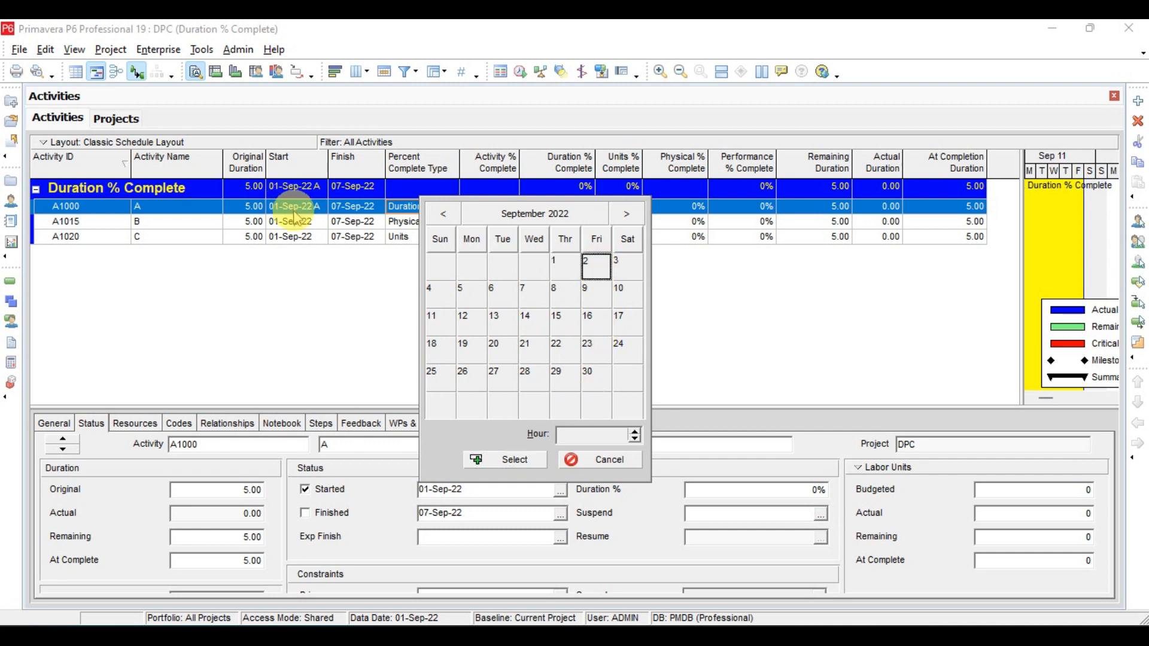
{"action": "left_click", "coordinate": [534, 462]}
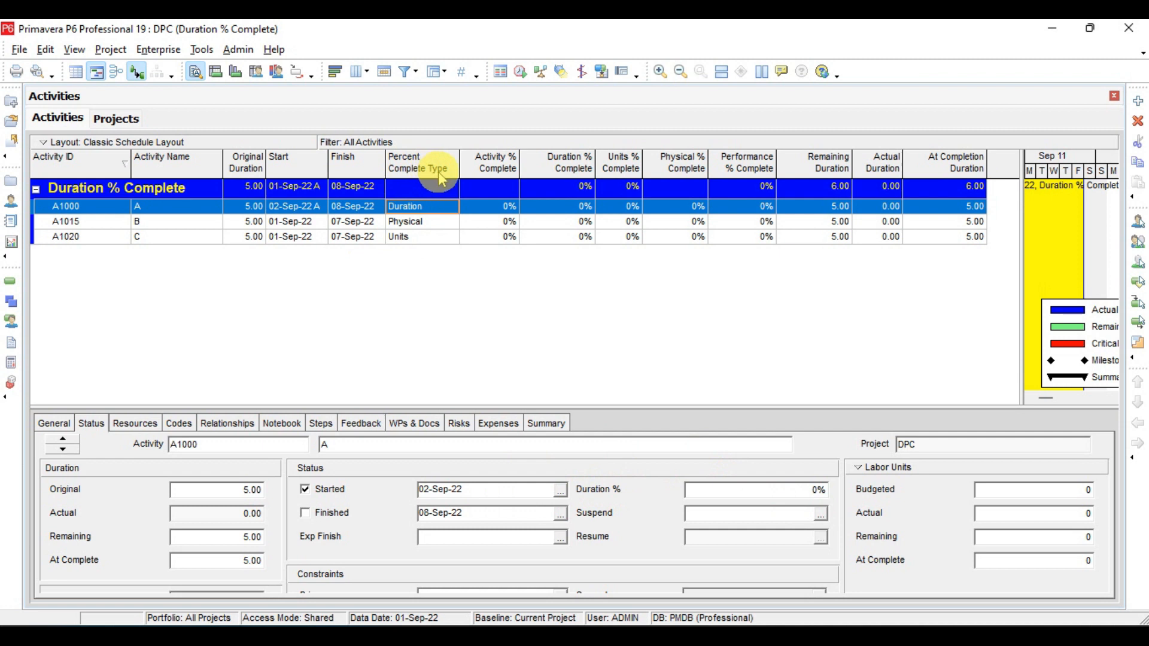
Step: Set activity A's duration percent complete to 50%
{"action": "left_click", "coordinate": [754, 491]}
{"action": "key", "text": "BackSpace"}
{"action": "key", "text": "BackSpace"}
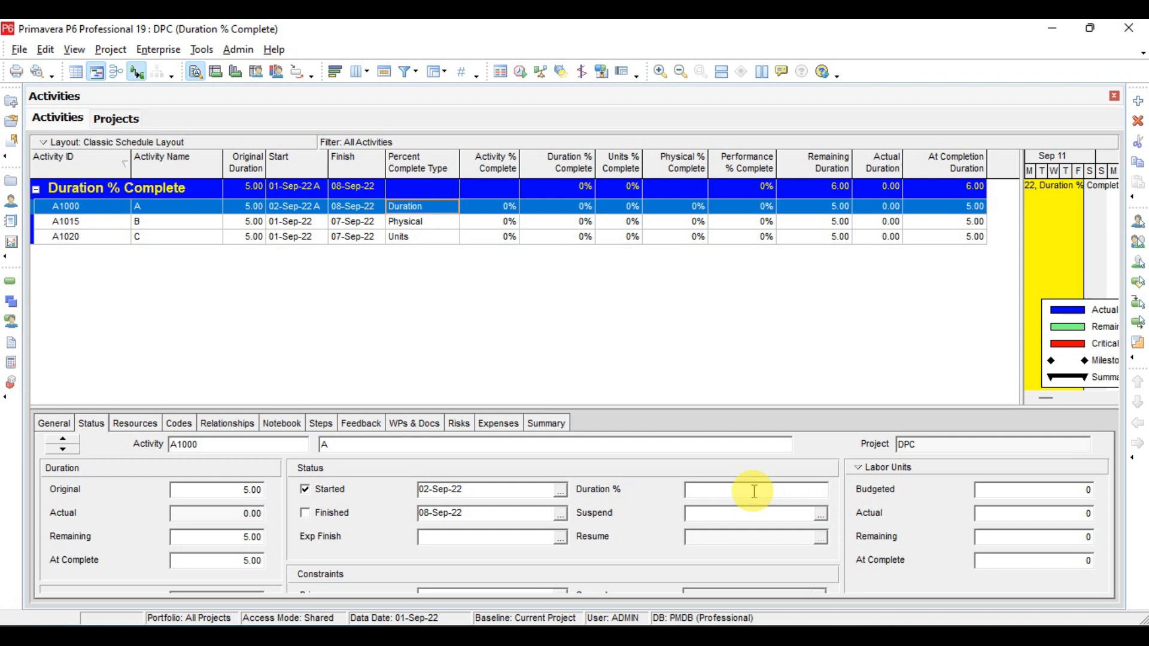
{"action": "type", "text": "50"}
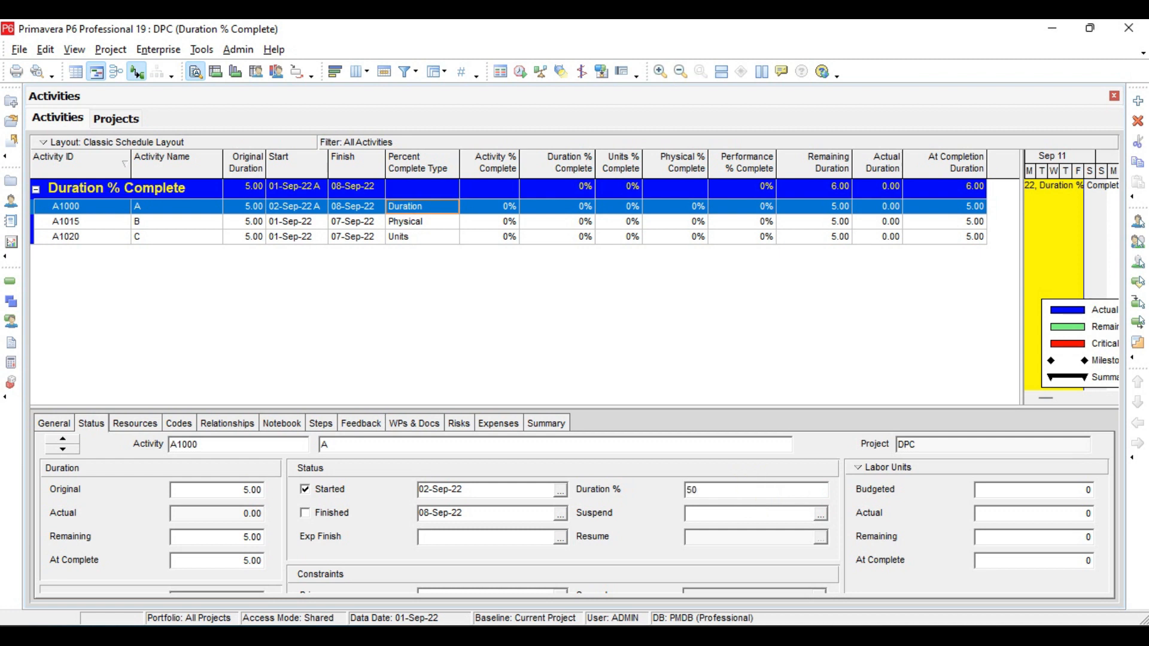
{"action": "key", "text": "Return"}
{"action": "left_click", "coordinate": [754, 491]}
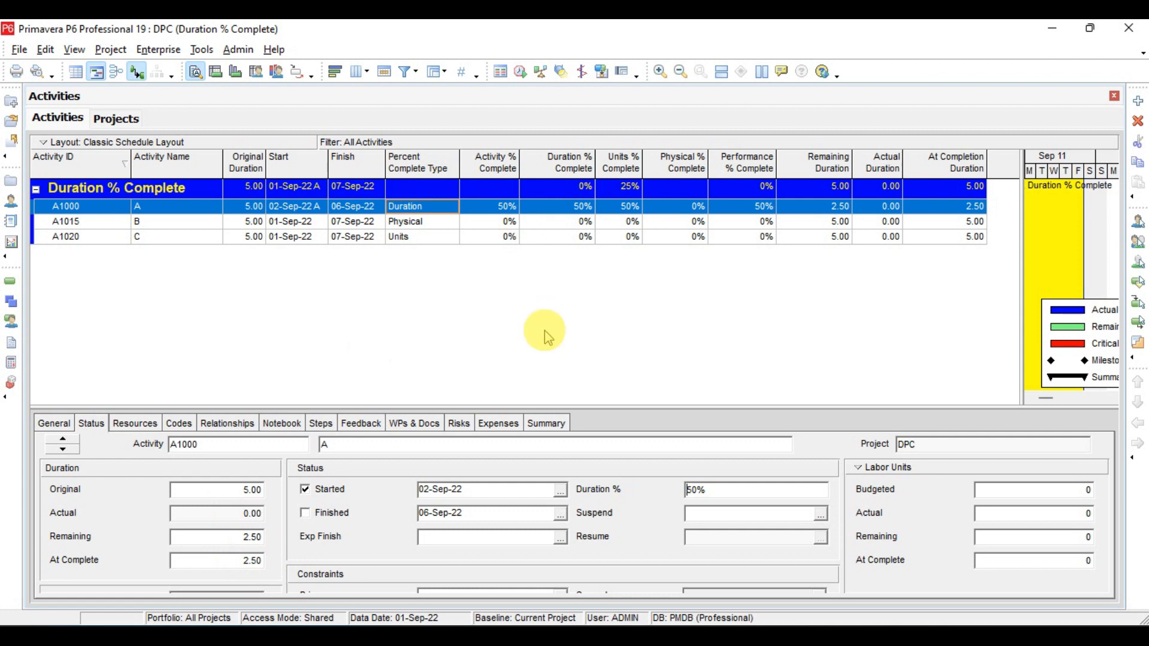
Step: Schedule the project with a current data date of 04-Sep-22
{"action": "key", "text": "F9"}
{"action": "left_click", "coordinate": [682, 277]}
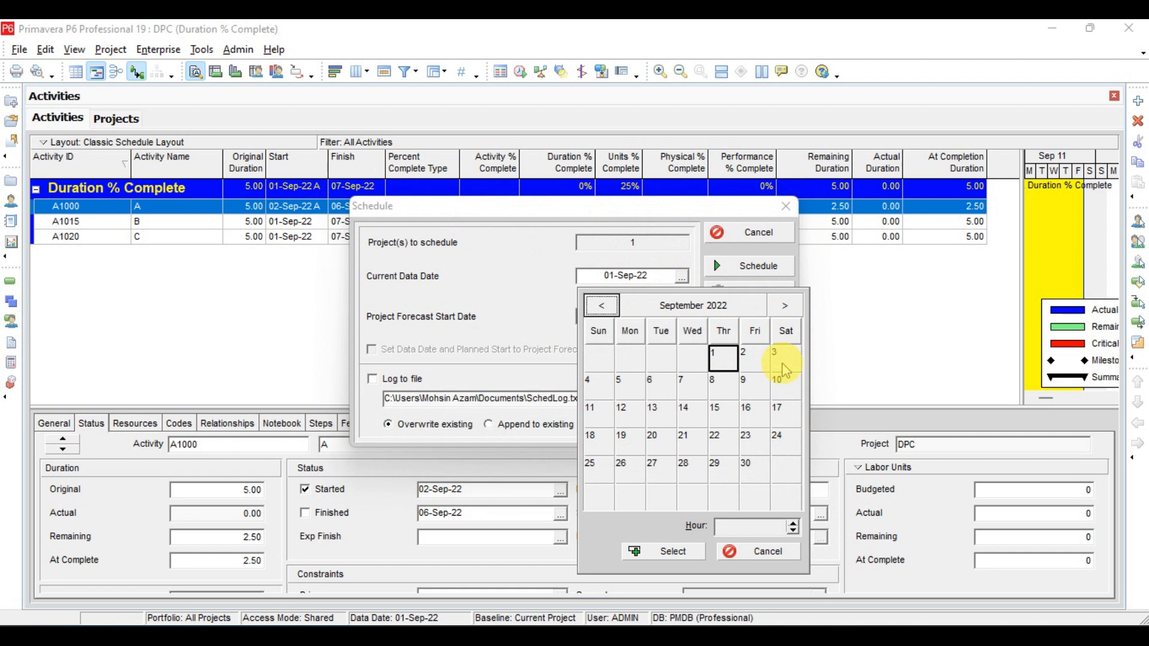
{"action": "left_click", "coordinate": [595, 386]}
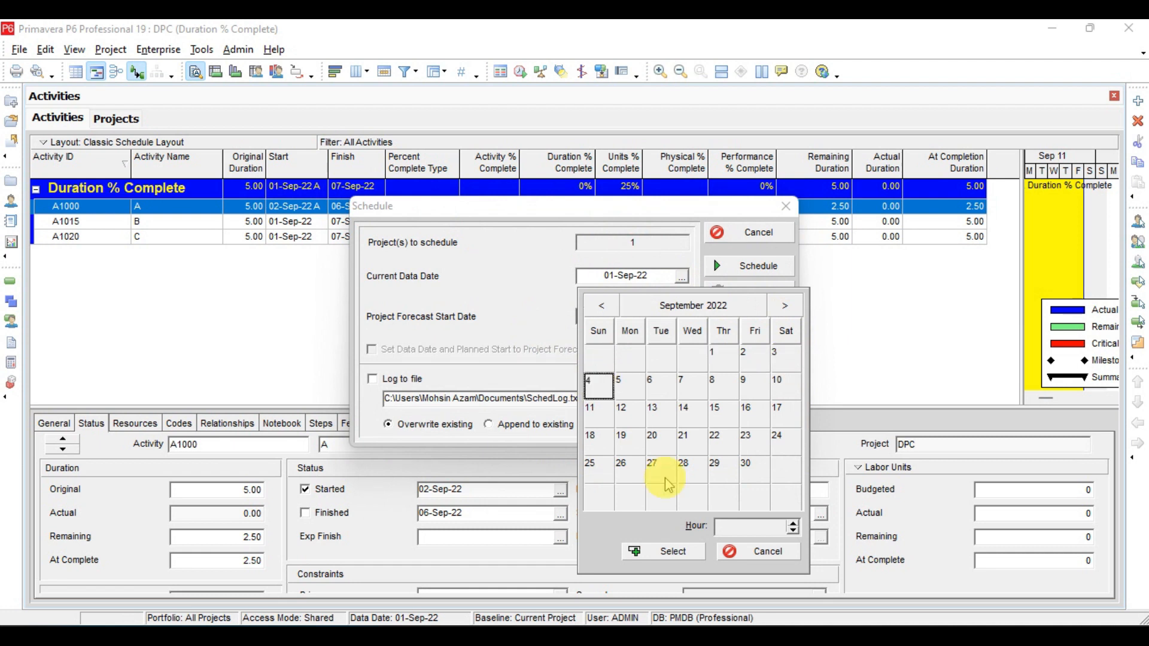
{"action": "left_click", "coordinate": [676, 551]}
{"action": "left_click", "coordinate": [757, 265]}
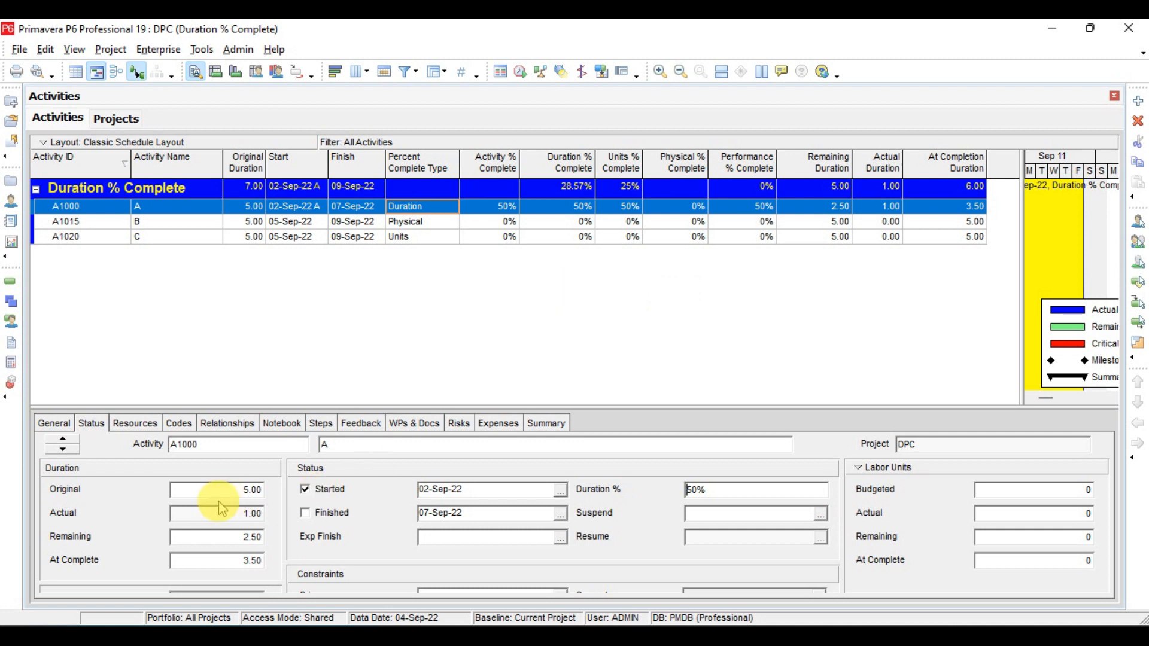
Step: Examine the resource units assigned to activity A and switch to the PowerPoint slide show on percent completion types
{"action": "left_click", "coordinate": [141, 423]}
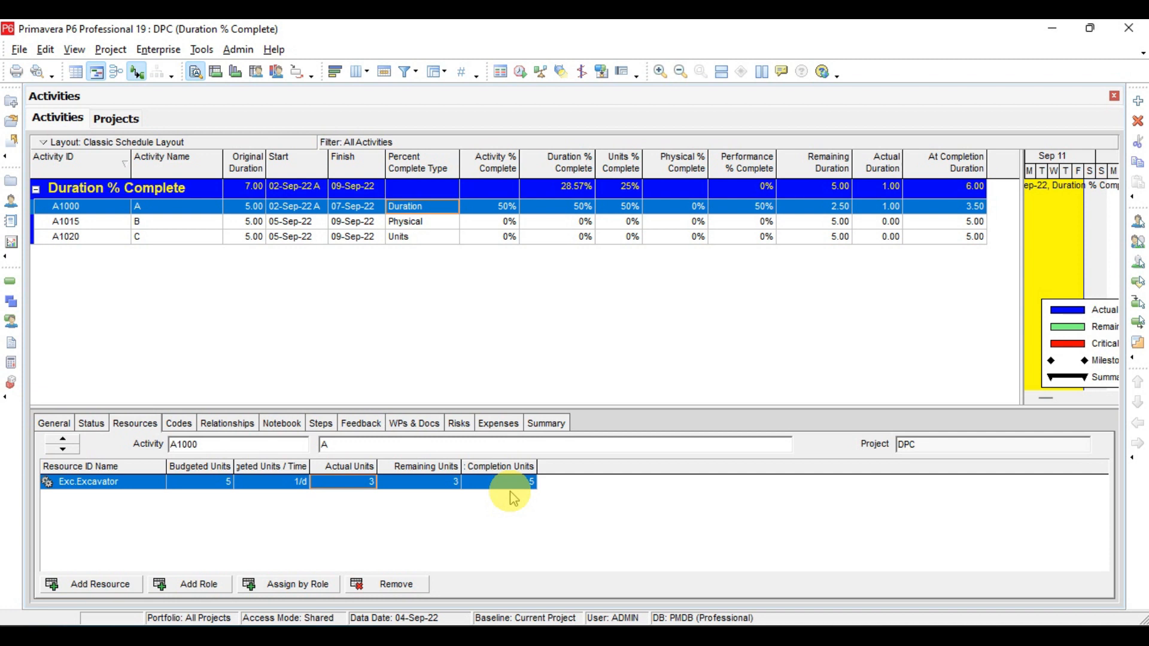
{"action": "key", "text": "alt+Tab"}
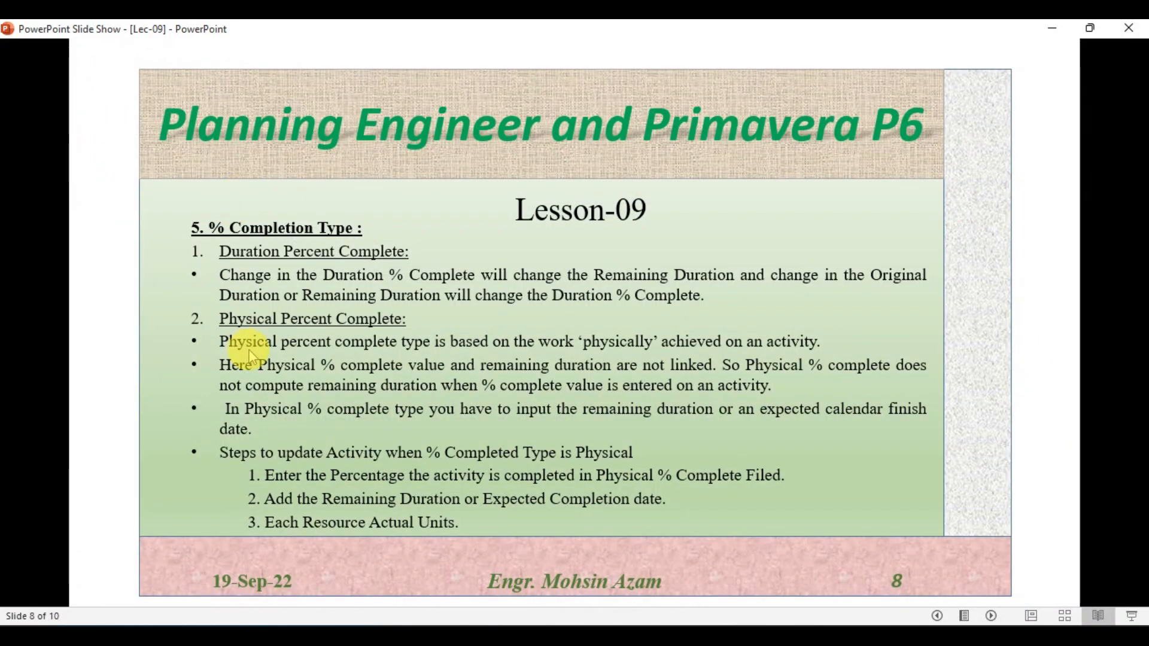
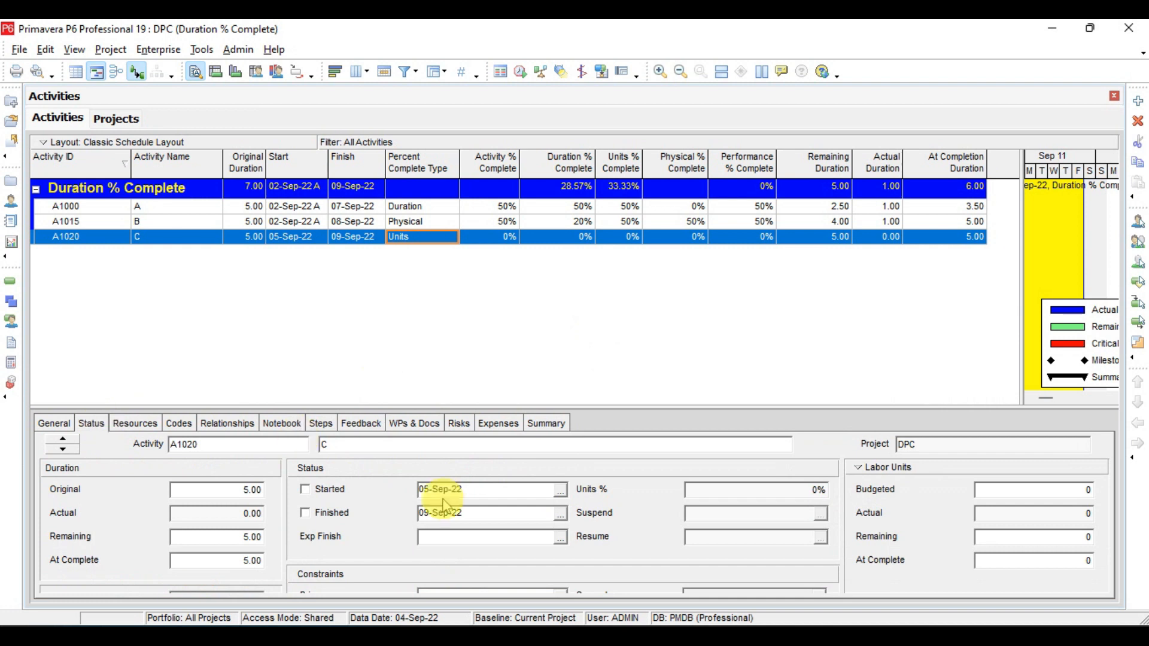
Step: Mark activity C as started with an actual start date of 02-Sep-22
{"action": "left_click", "coordinate": [311, 492]}
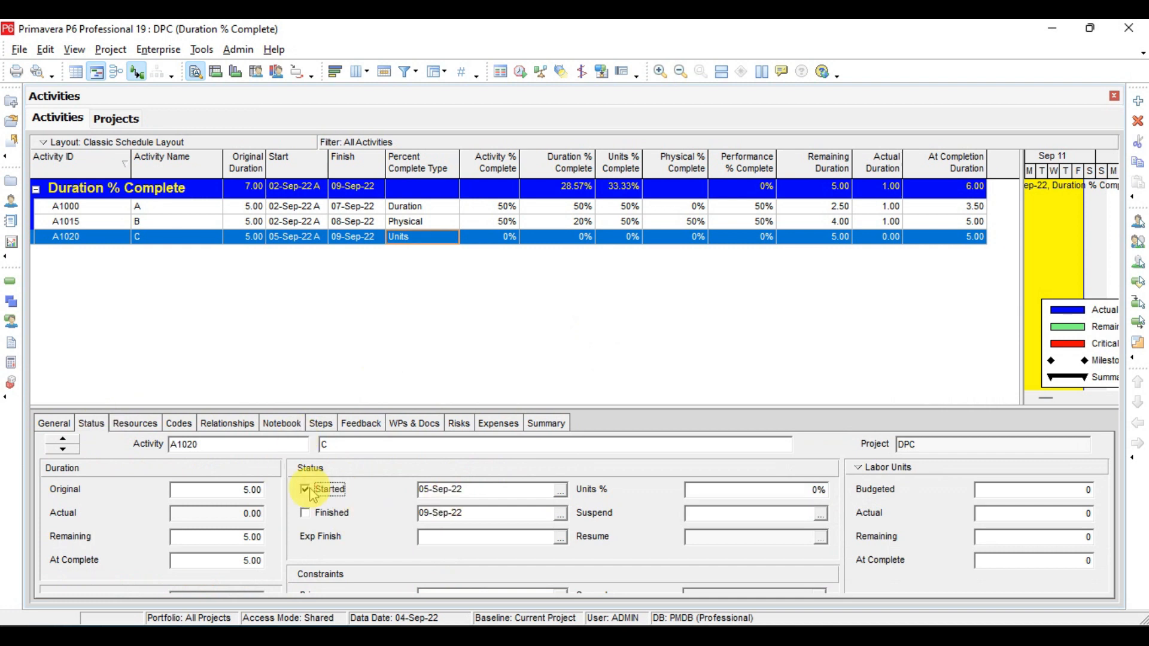
{"action": "left_click", "coordinate": [561, 492]}
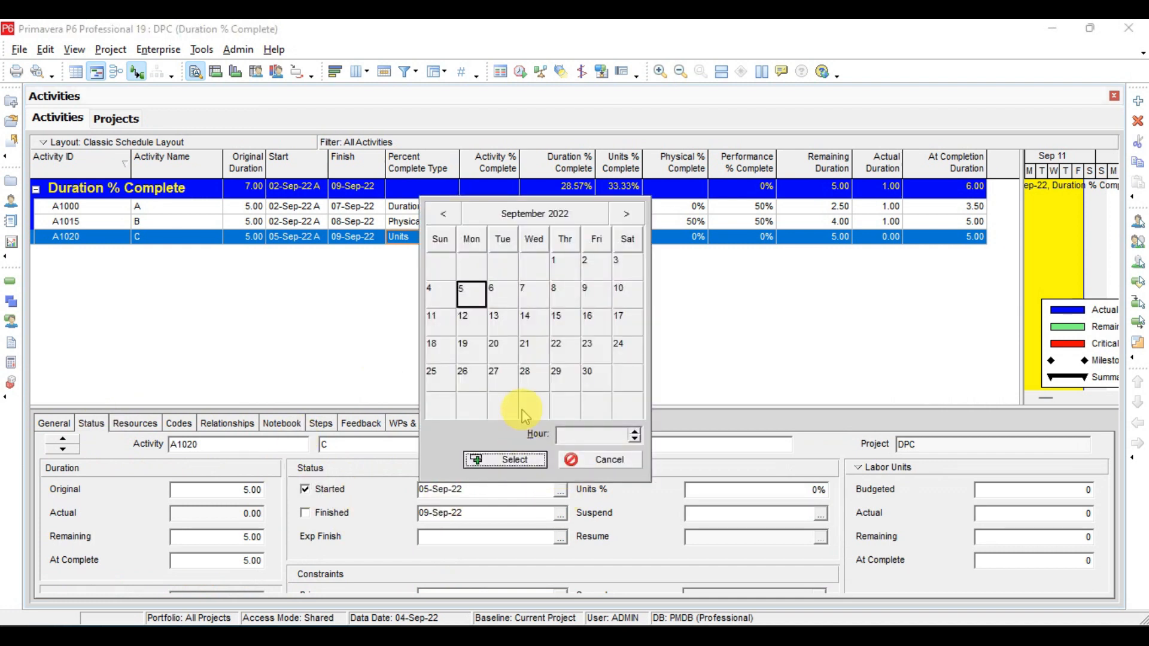
{"action": "left_click", "coordinate": [594, 265]}
{"action": "left_click", "coordinate": [518, 460]}
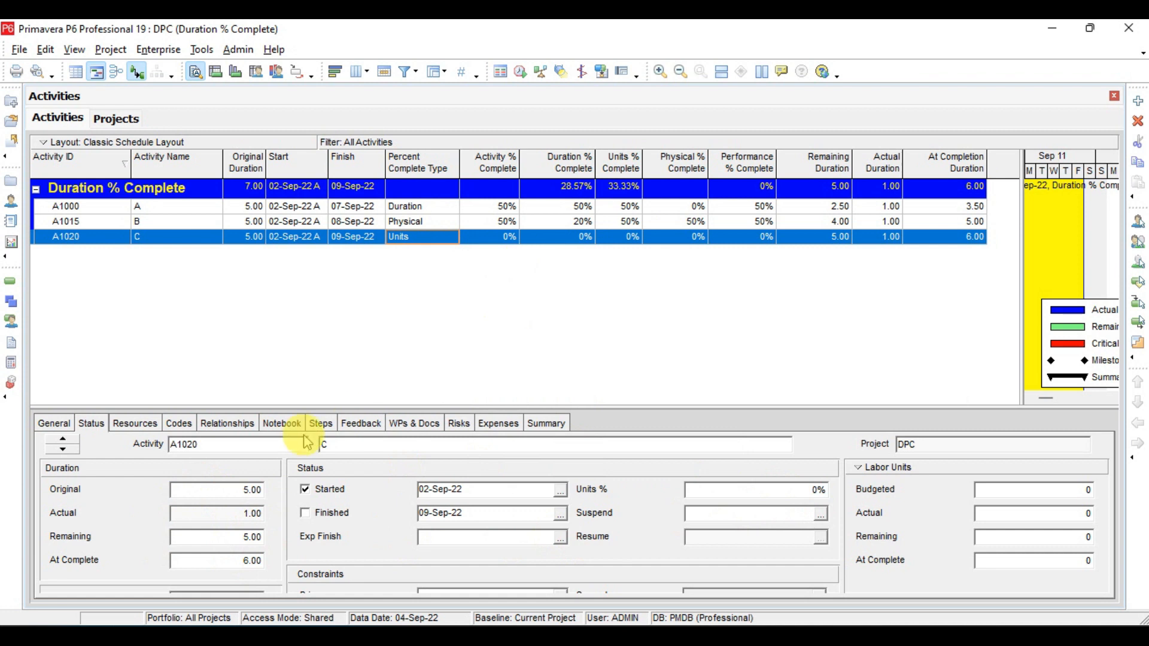
Step: Set the Excavator resource's actual units on activity C to half of its budgeted units
{"action": "left_click", "coordinate": [146, 424]}
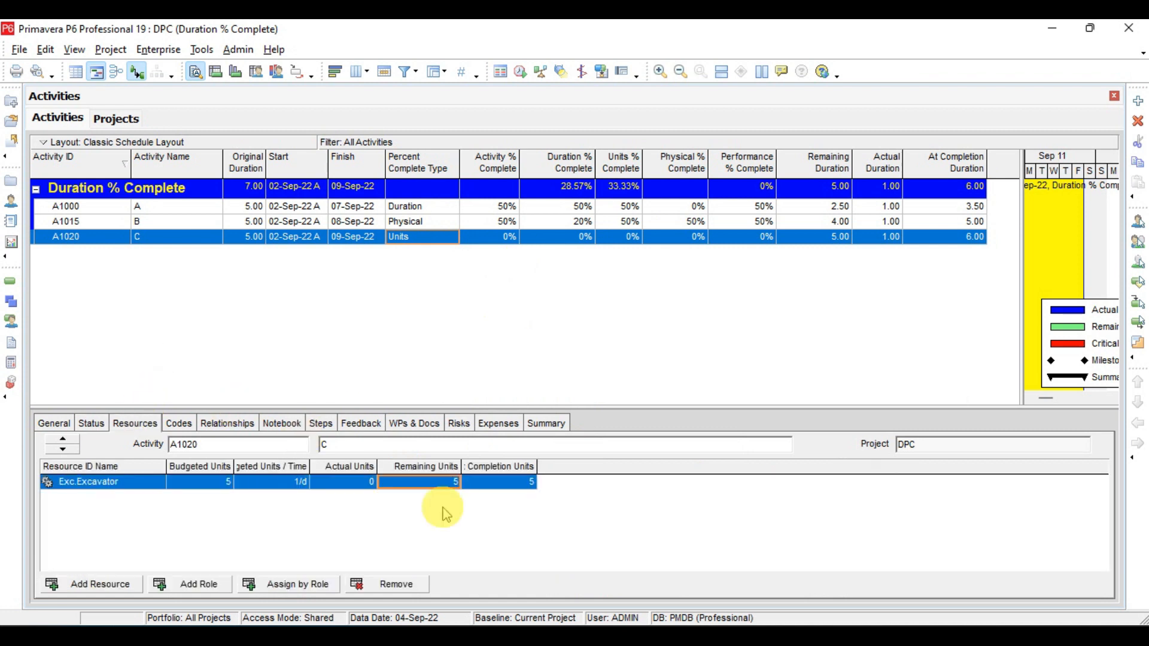
{"action": "left_click", "coordinate": [368, 487]}
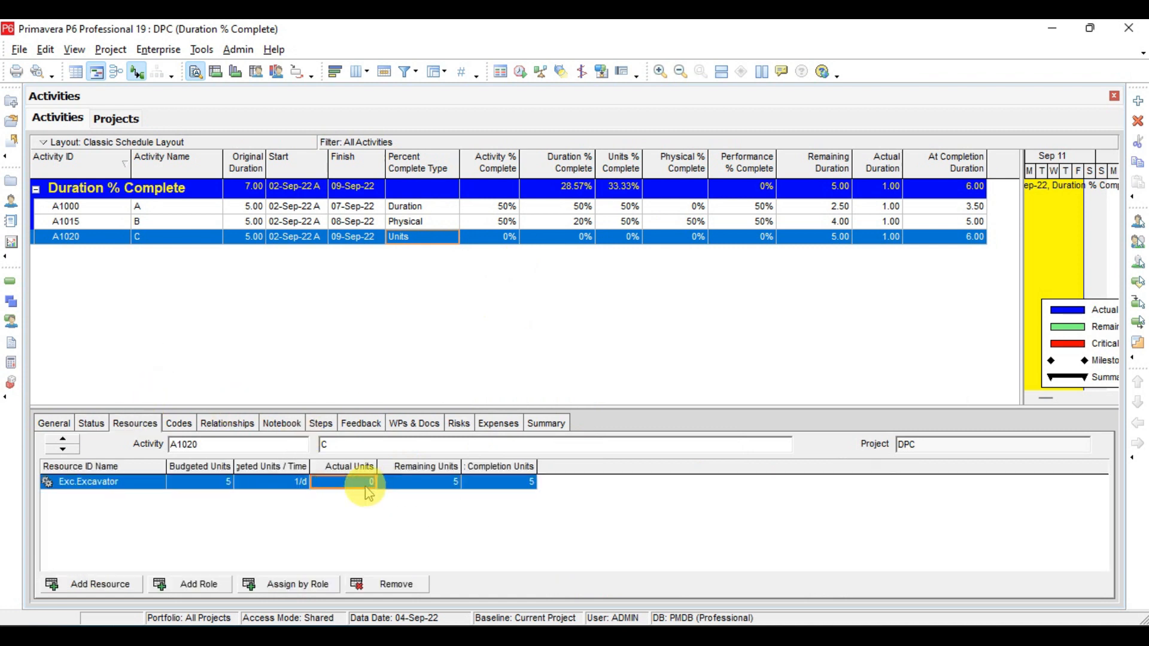
{"action": "type", "text": "2."}
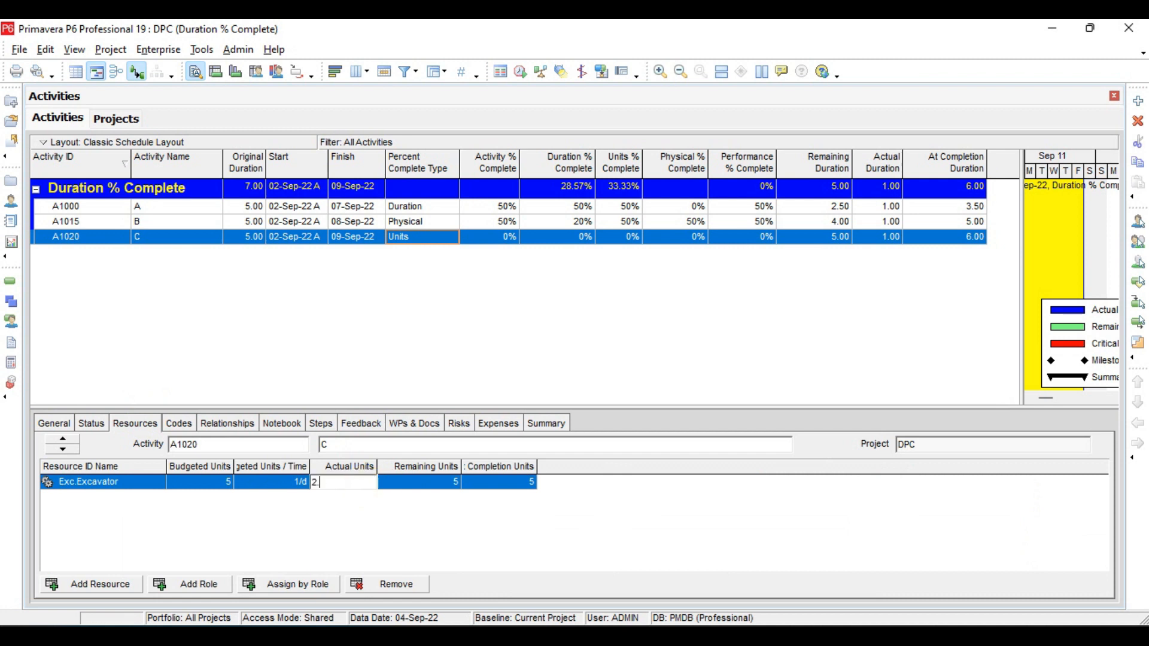
{"action": "key", "text": "Return"}
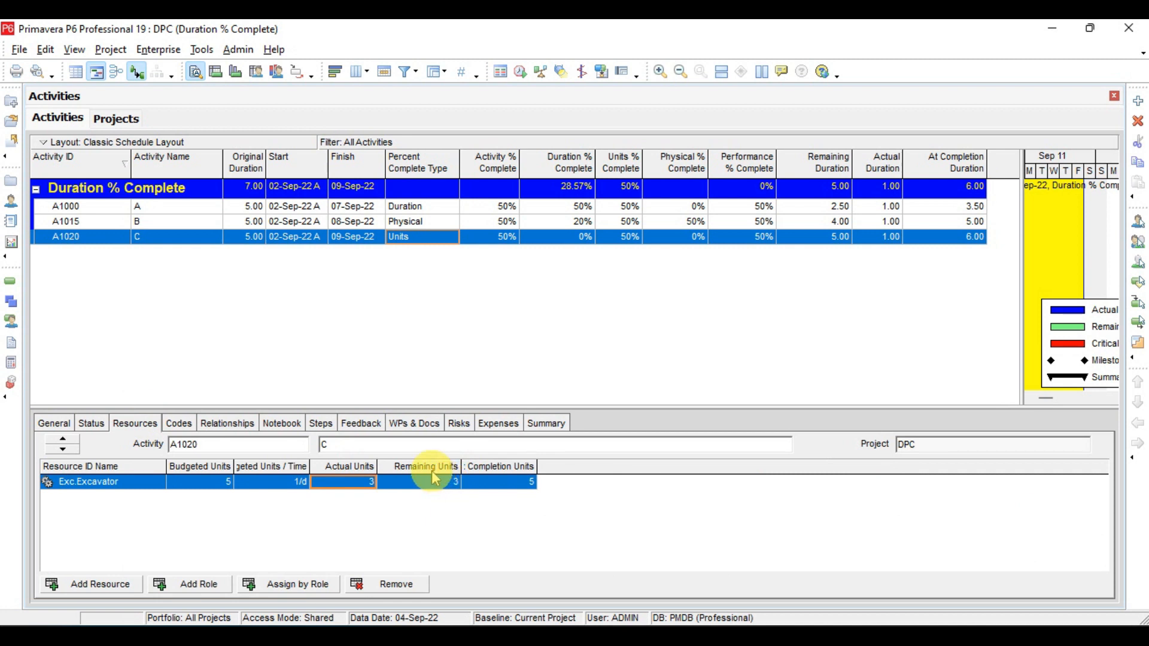
Step: Customize the resource assignment columns, placing Budgeted Units / Time after Actual Units and adding Remaining Units / Time behind it
{"action": "left_click_drag", "start_coordinate": [310, 466], "coordinate": [323, 468]}
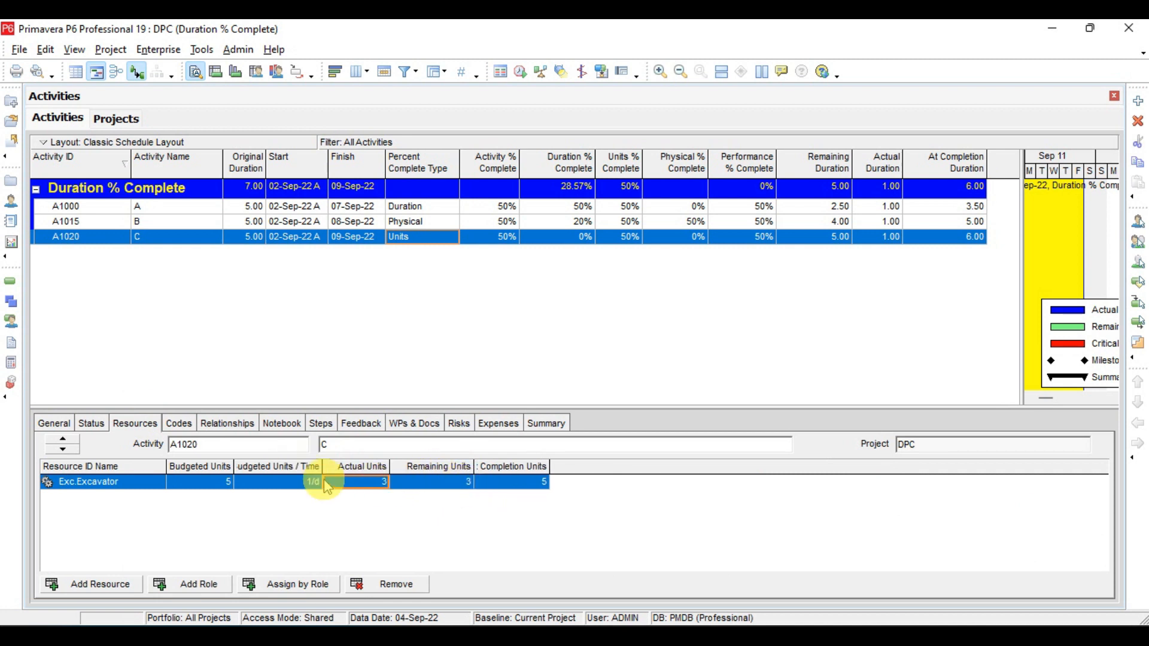
{"action": "right_click", "coordinate": [428, 506]}
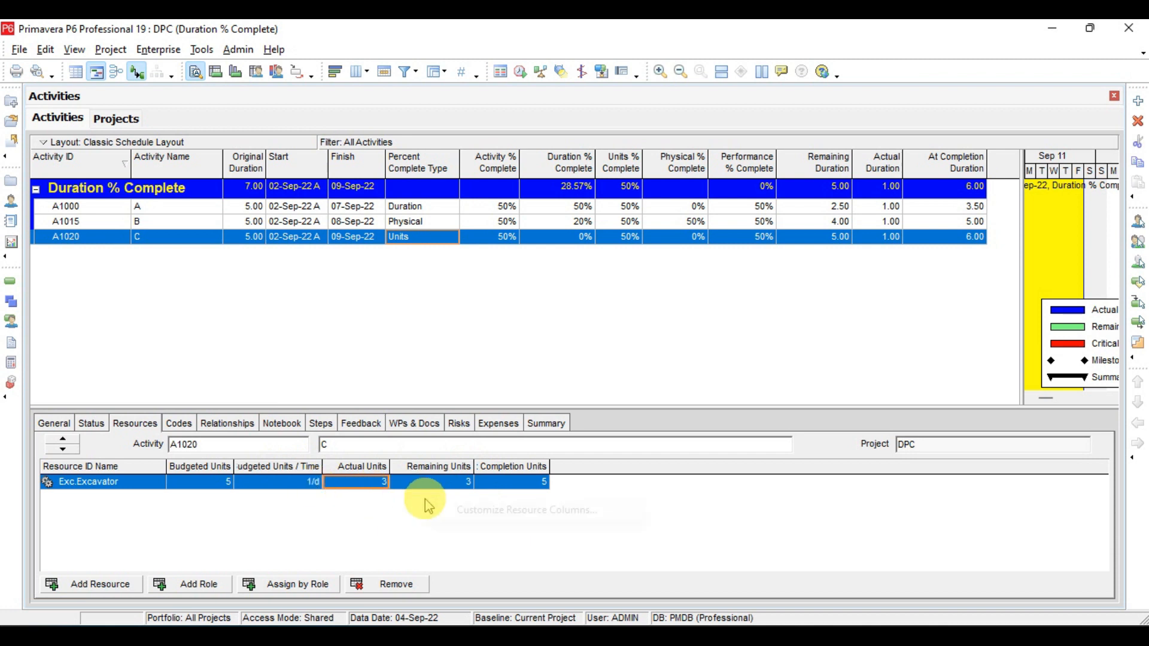
{"action": "left_click", "coordinate": [442, 510]}
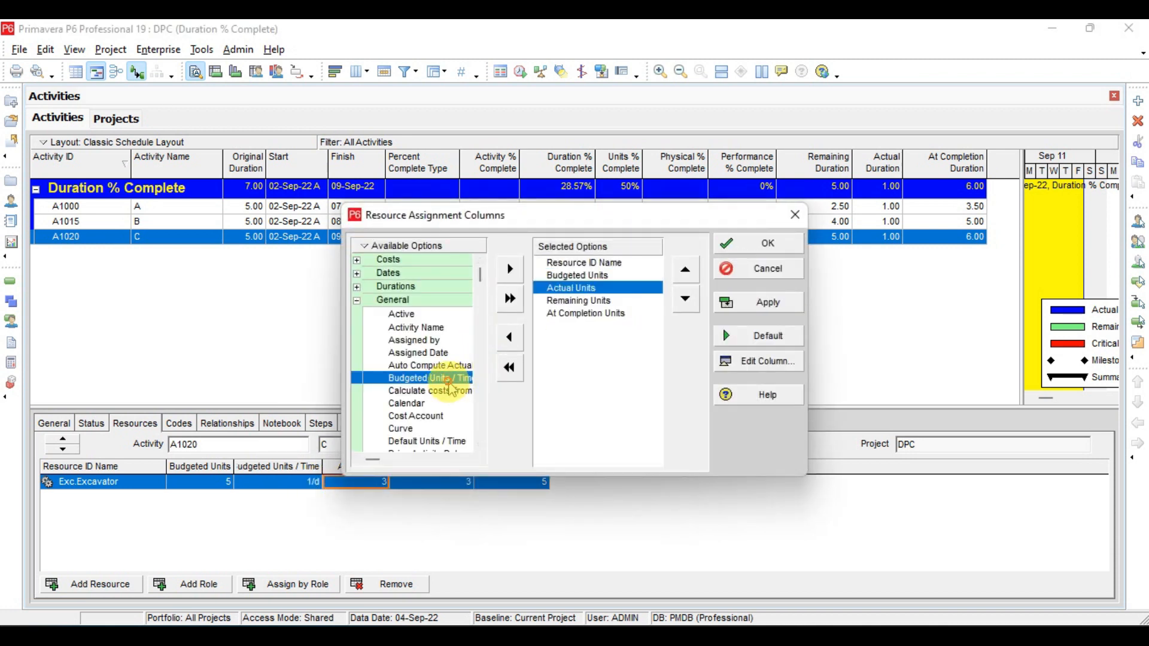
{"action": "left_click", "coordinate": [436, 404]}
{"action": "key", "text": "Down"}
{"action": "key", "text": "Down"}
{"action": "key", "text": "Down"}
{"action": "key", "text": "Down"}
{"action": "key", "text": "Down"}
{"action": "key", "text": "Down"}
{"action": "key", "text": "Down"}
{"action": "key", "text": "Down"}
{"action": "key", "text": "Down"}
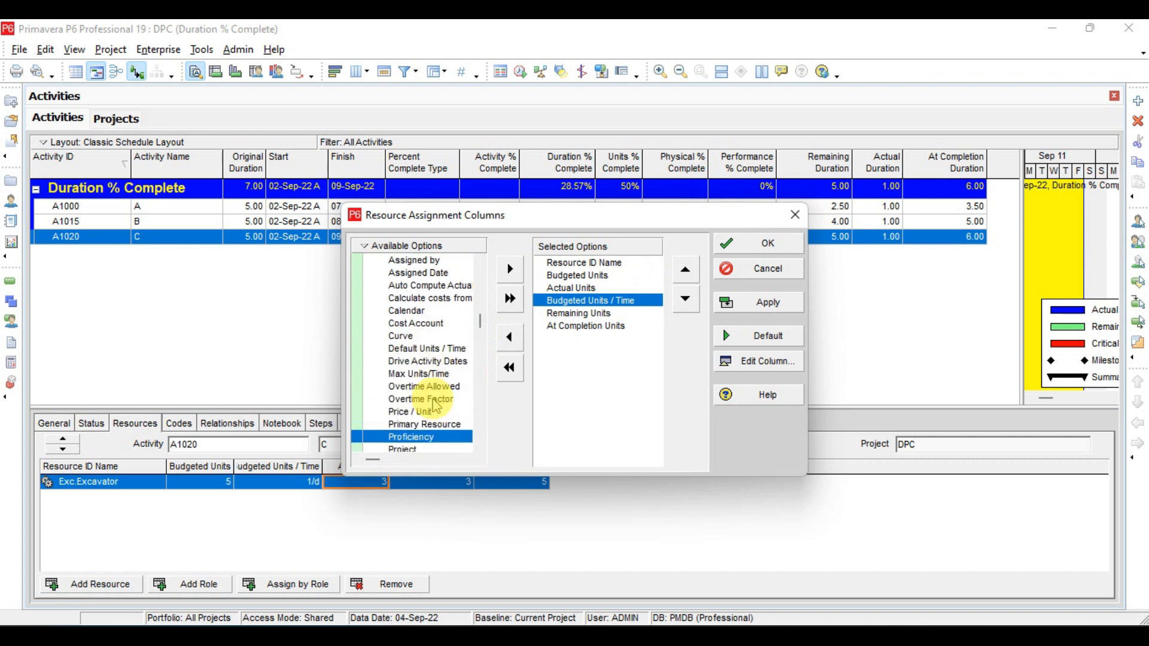
{"action": "key", "text": "Down"}
{"action": "key", "text": "Down"}
{"action": "key", "text": "Down"}
{"action": "key", "text": "Down"}
{"action": "double_click", "coordinate": [446, 424]}
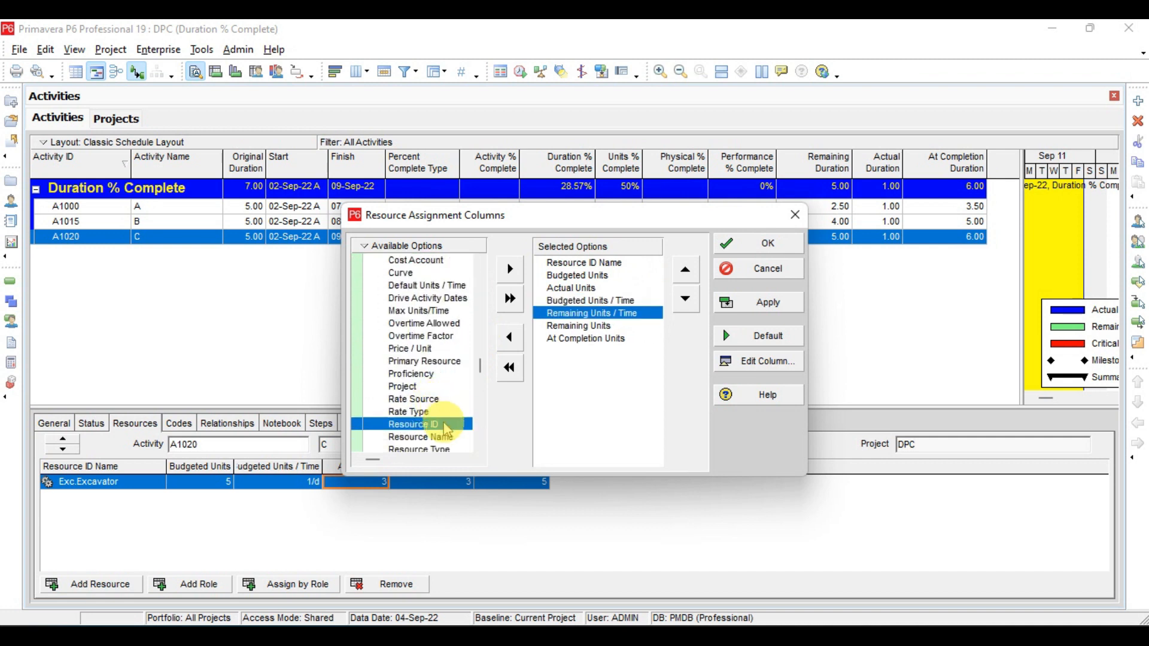
{"action": "left_click", "coordinate": [795, 301]}
{"action": "left_click", "coordinate": [760, 246]}
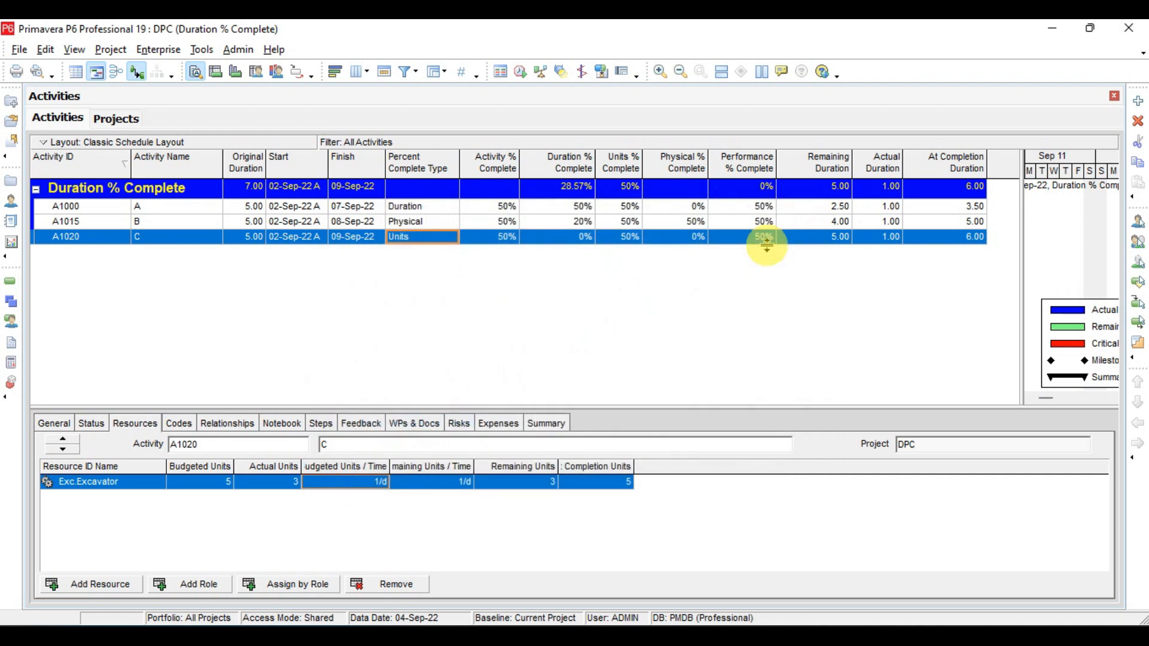
Step: Set the user preferences to display resource units with one decimal place
{"action": "left_click", "coordinate": [543, 482]}
{"action": "left_click", "coordinate": [39, 54]}
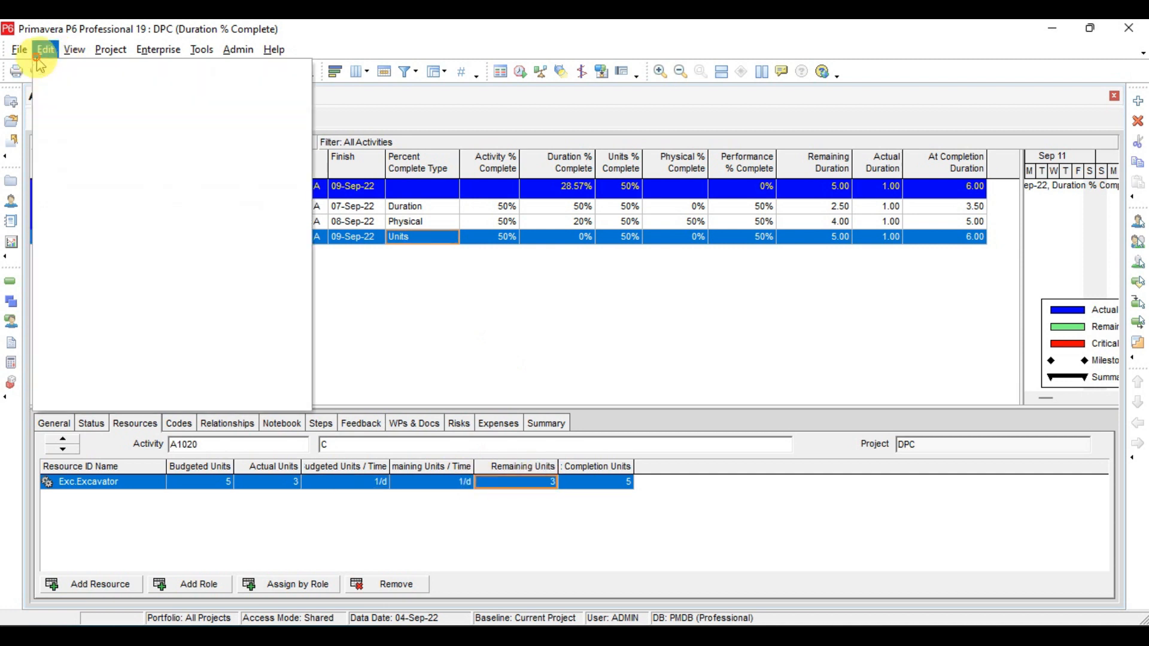
{"action": "left_click", "coordinate": [87, 400]}
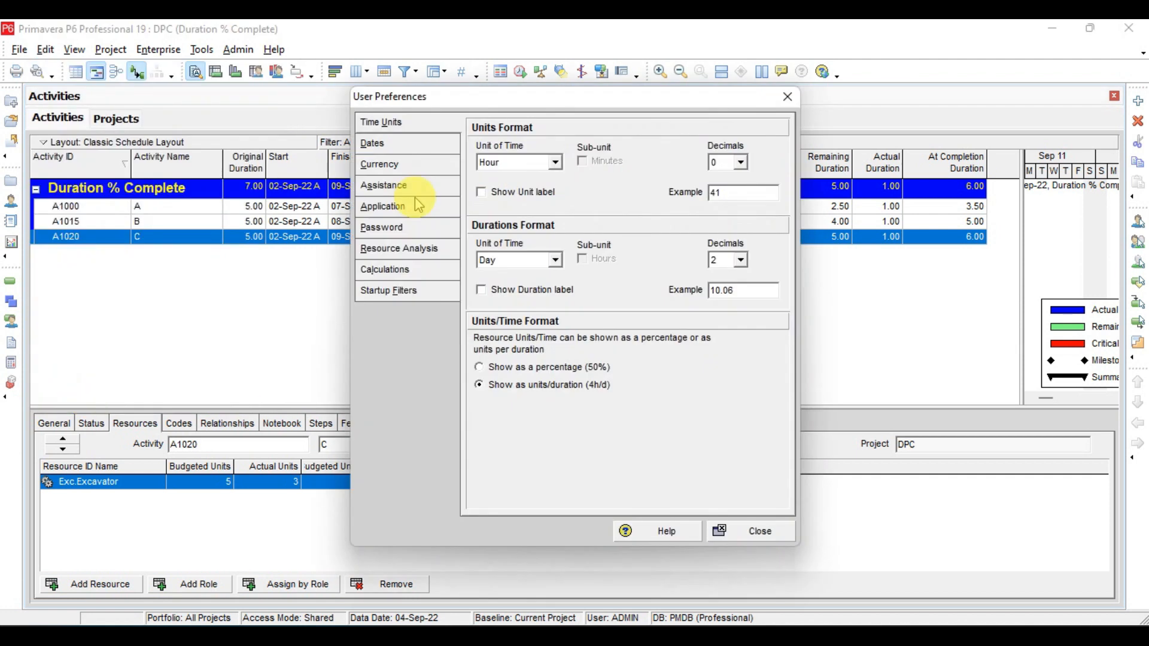
{"action": "left_click", "coordinate": [741, 164]}
{"action": "left_click", "coordinate": [727, 190]}
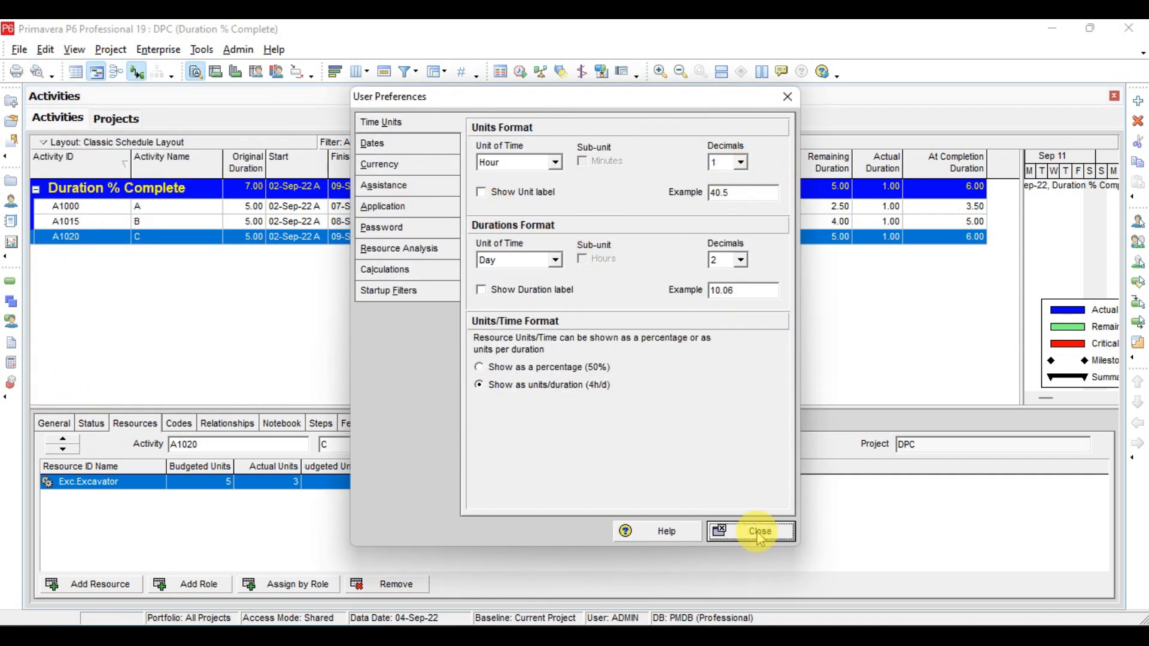
{"action": "left_click", "coordinate": [759, 532]}
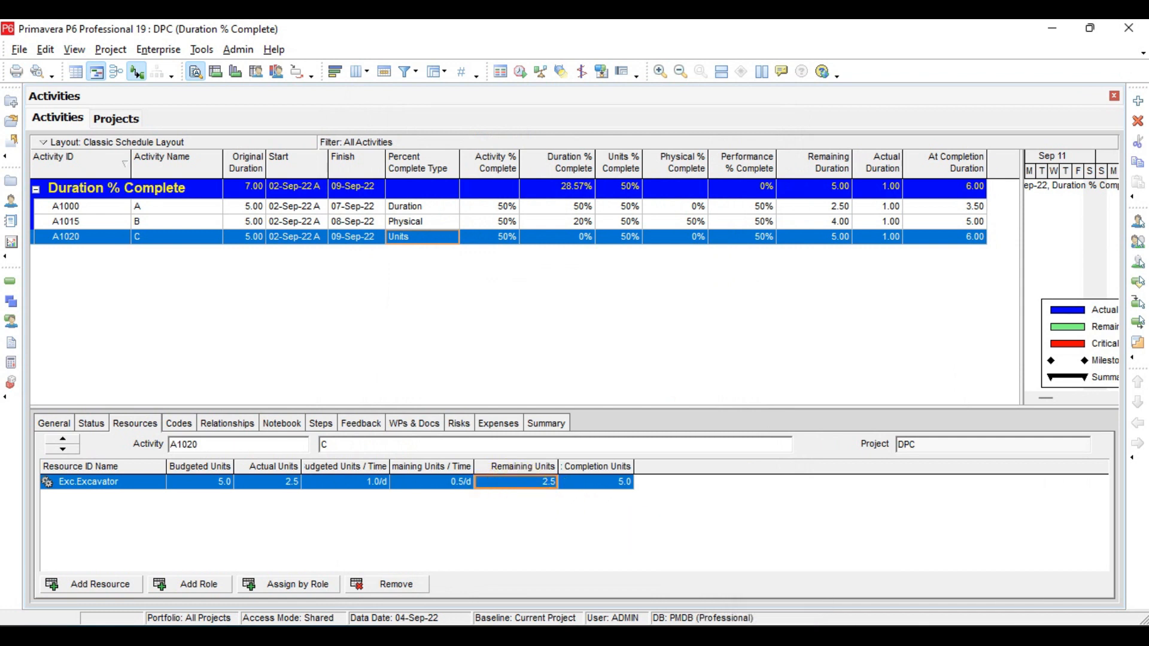
Step: Consult the Units Percent Complete slide in PowerPoint, return to Primavera P6 and set activity C's remaining duration to 2.5 days
{"action": "key", "text": "alt+Tab"}
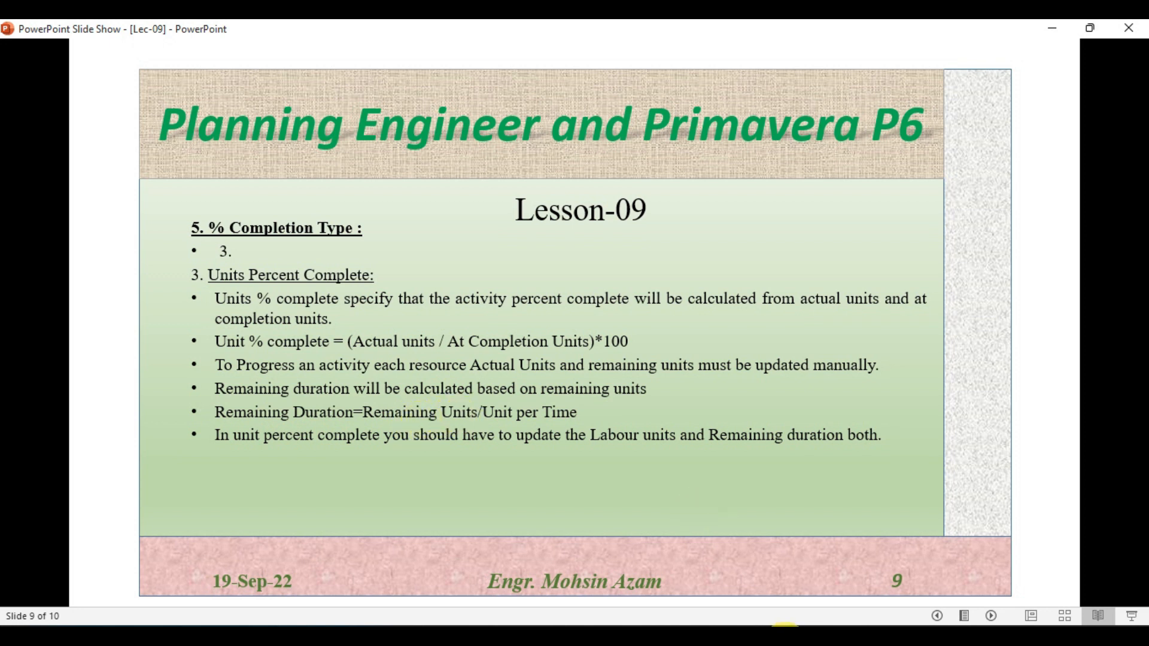
{"action": "left_click", "coordinate": [742, 619]}
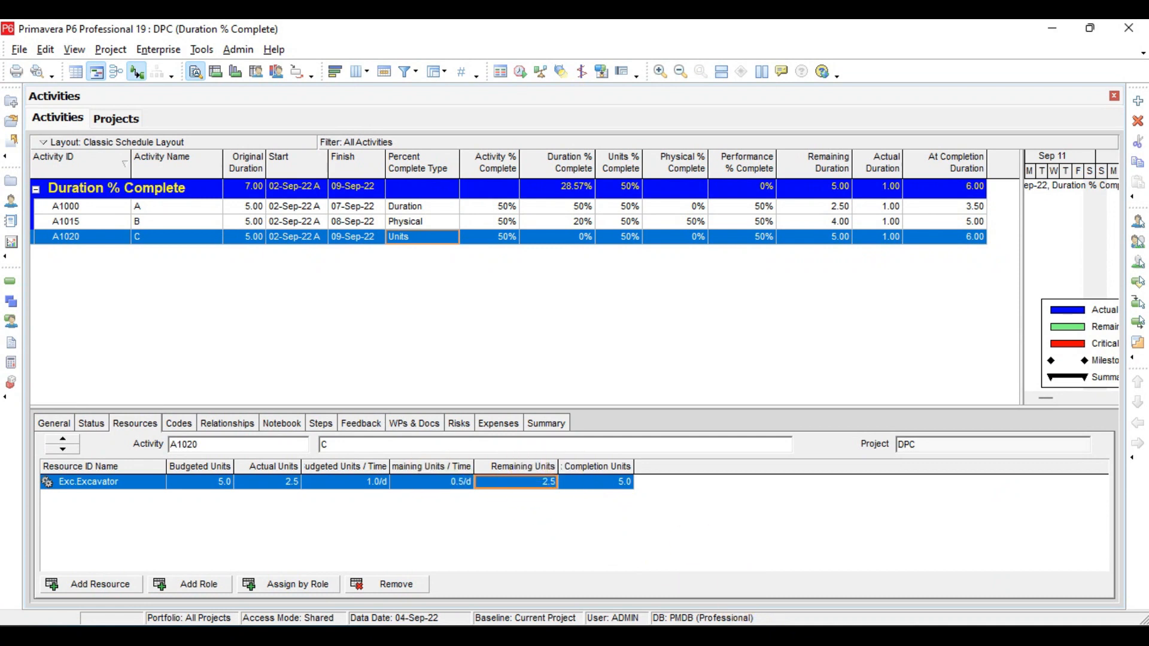
{"action": "left_click", "coordinate": [69, 423]}
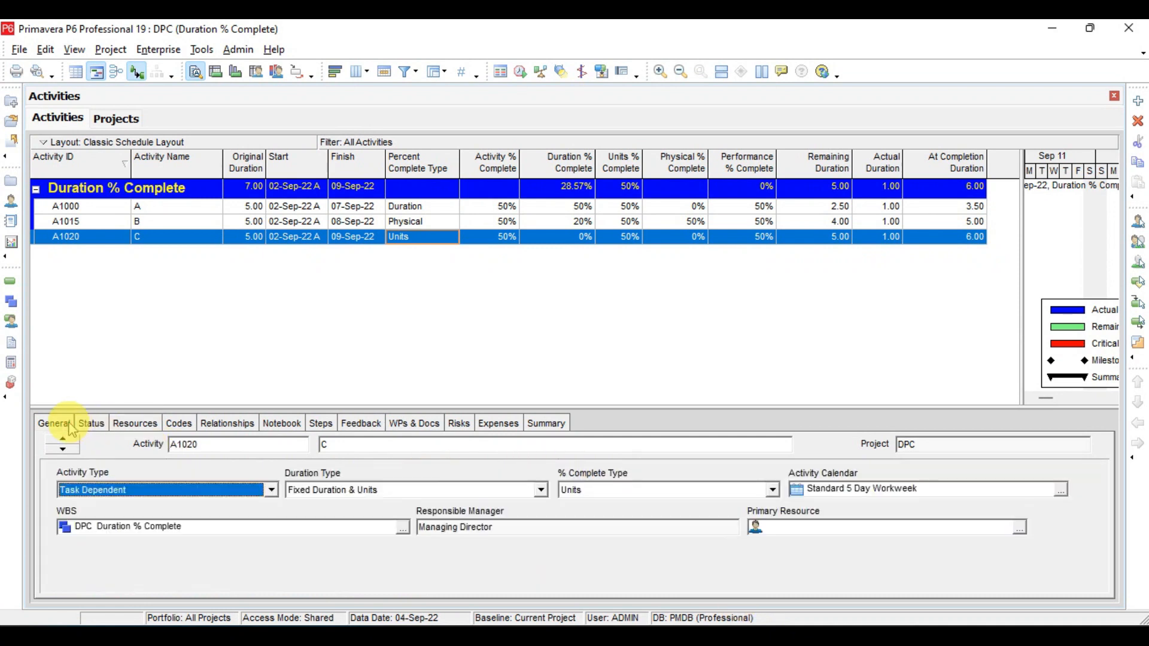
{"action": "left_click", "coordinate": [93, 424]}
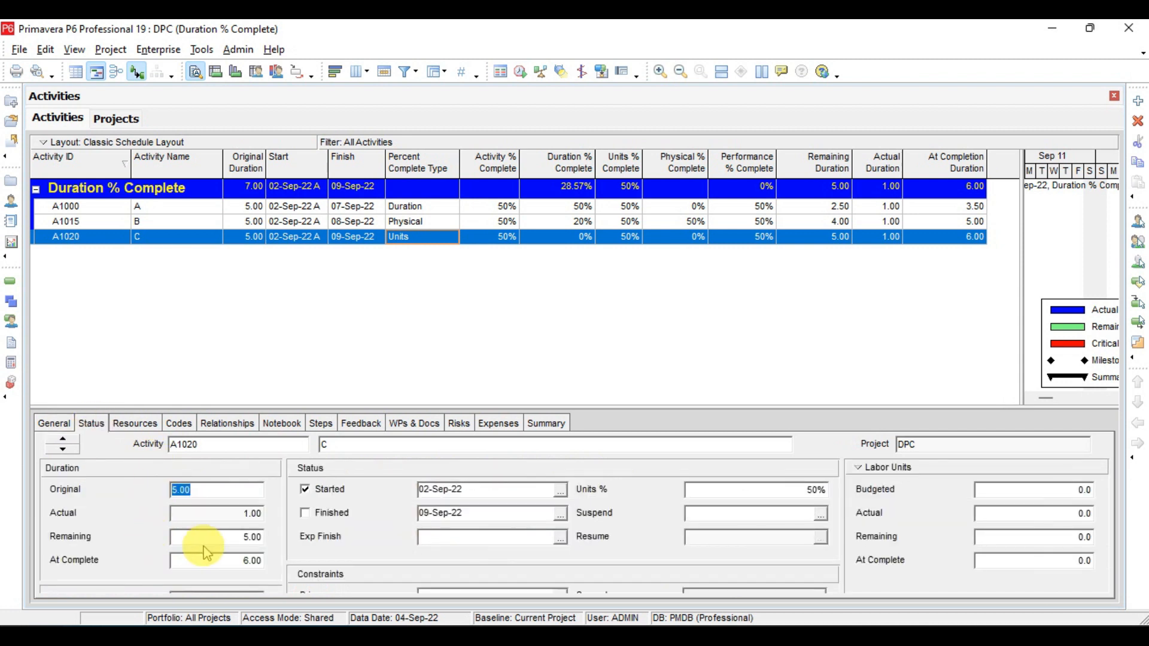
{"action": "left_click", "coordinate": [230, 540]}
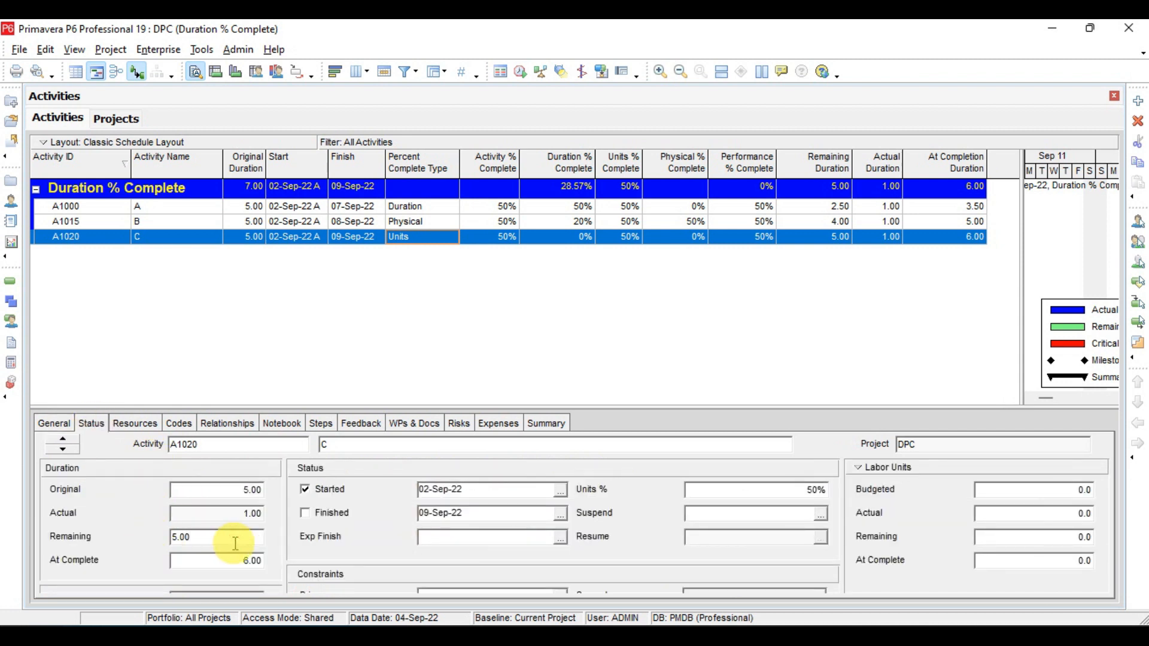
{"action": "key", "text": "BackSpace"}
{"action": "key", "text": "BackSpace"}
{"action": "key", "text": "BackSpace"}
{"action": "key", "text": "BackSpace"}
{"action": "type", "text": "2"}
{"action": "key", "text": "Return"}
{"action": "left_click", "coordinate": [235, 543]}
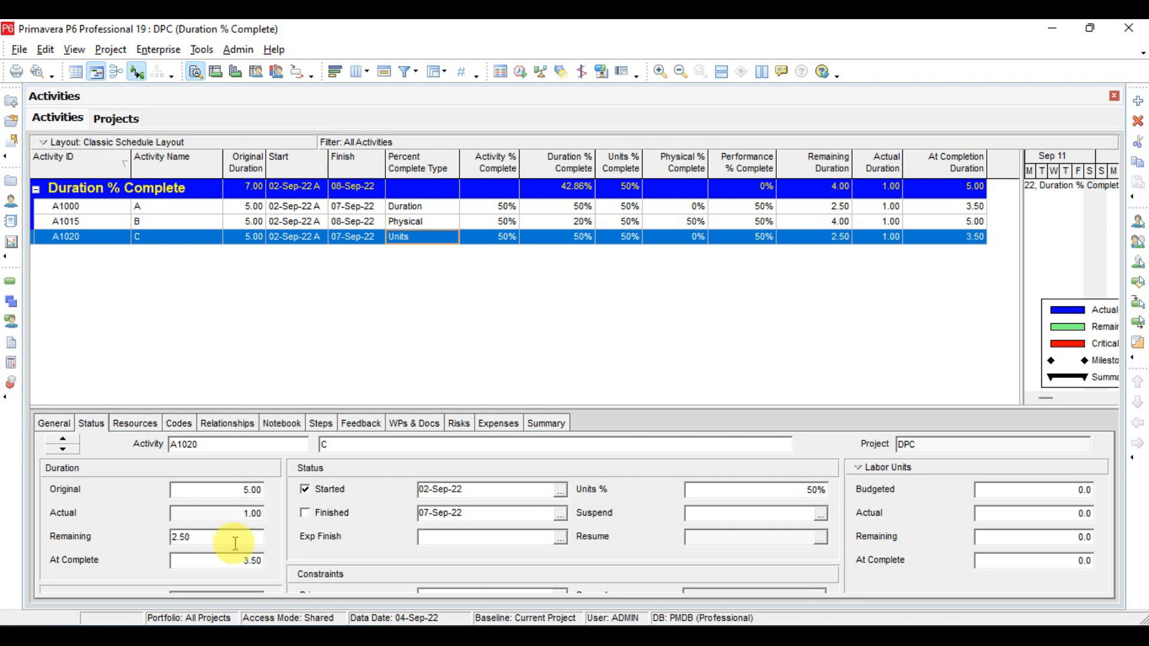
Step: Review the Excavator's units on activity C and widen the At Completion Units column to show its full heading
{"action": "left_click", "coordinate": [134, 423]}
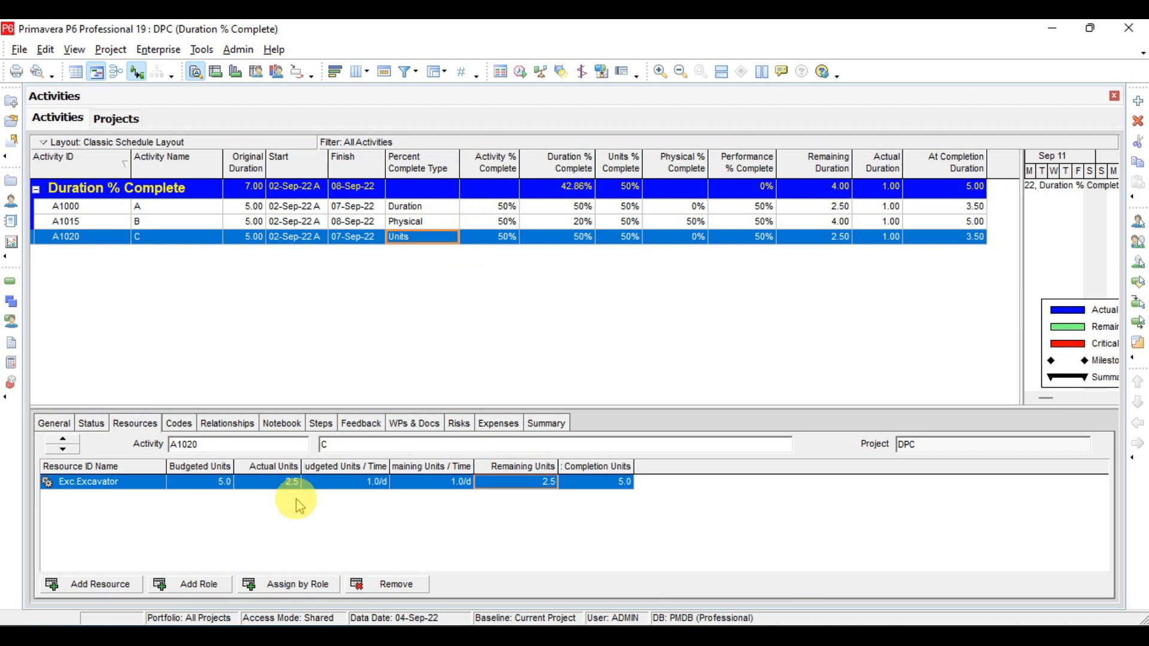
{"action": "left_click", "coordinate": [279, 490]}
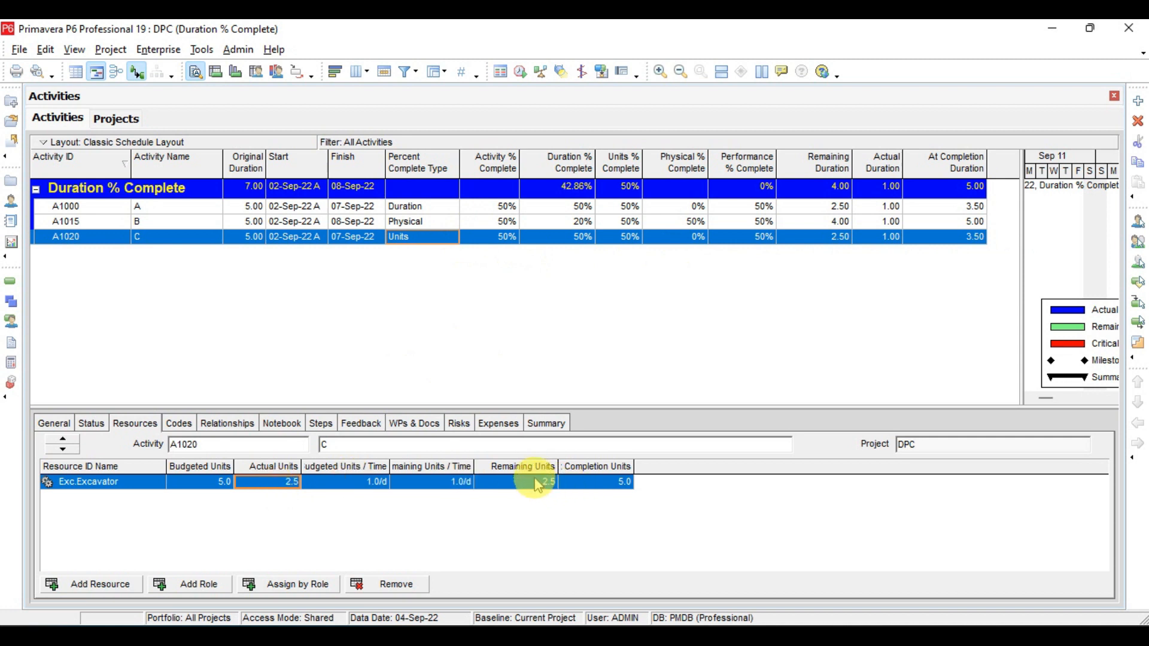
{"action": "left_click", "coordinate": [591, 488]}
{"action": "left_click_drag", "start_coordinate": [633, 466], "coordinate": [782, 491]}
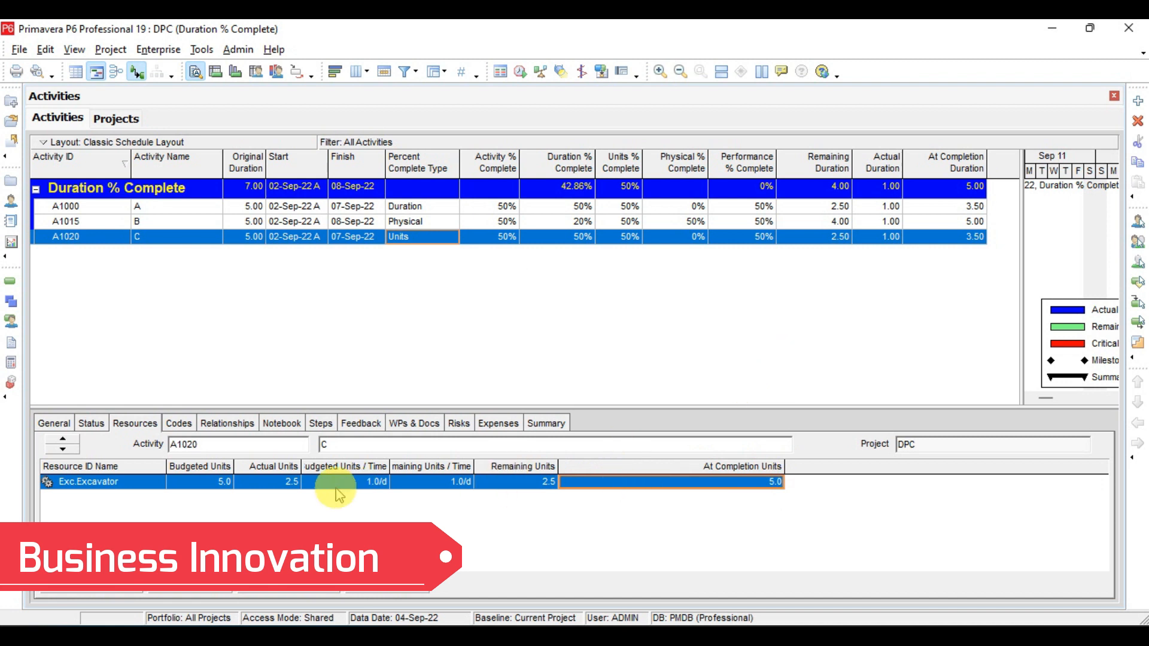
Step: Set the Excavator resource's remaining units on activity C to 3.5
{"action": "left_click", "coordinate": [545, 489]}
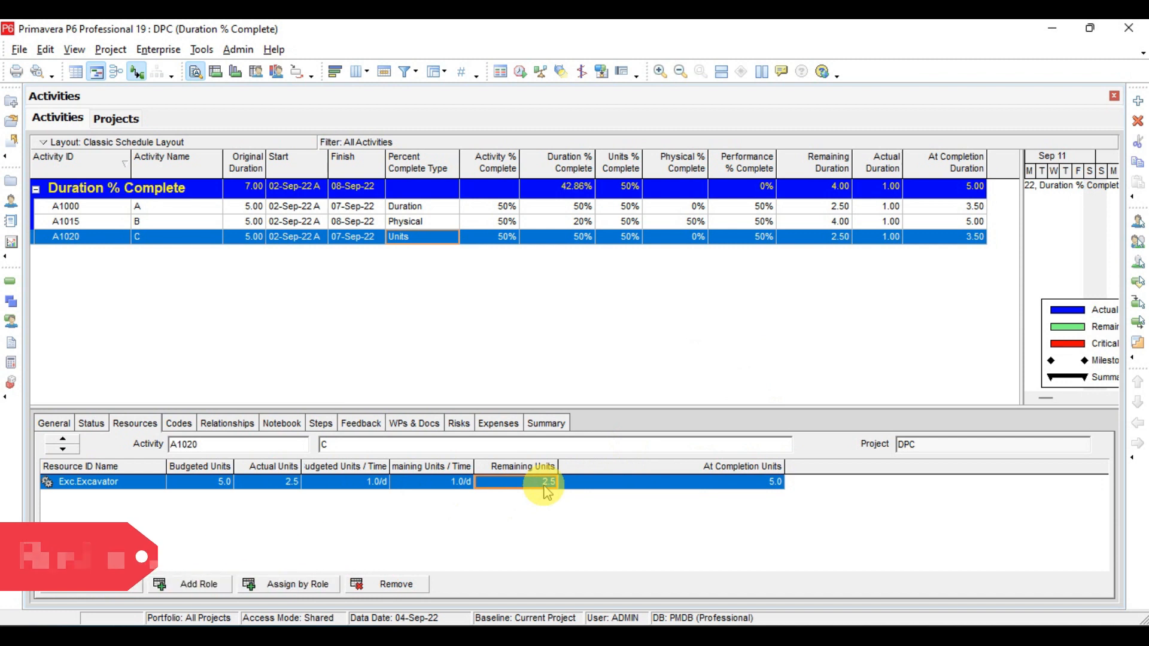
{"action": "type", "text": "3.5"}
{"action": "key", "text": "Return"}
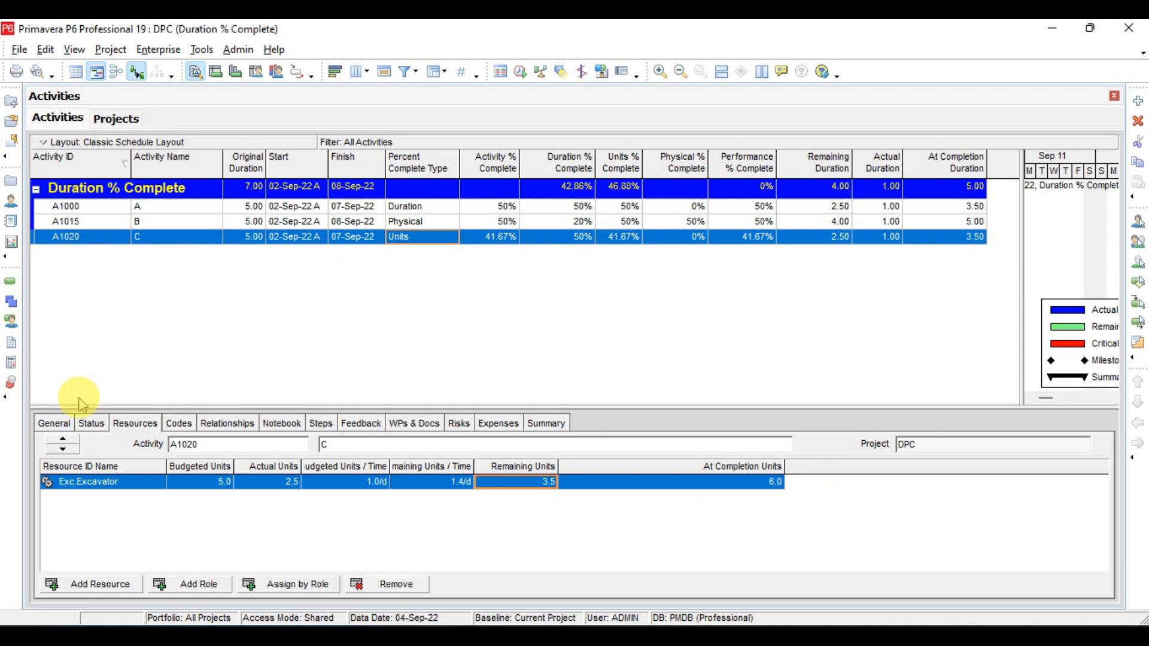
Step: Set activity C's remaining duration to 3.5 days
{"action": "left_click", "coordinate": [91, 425]}
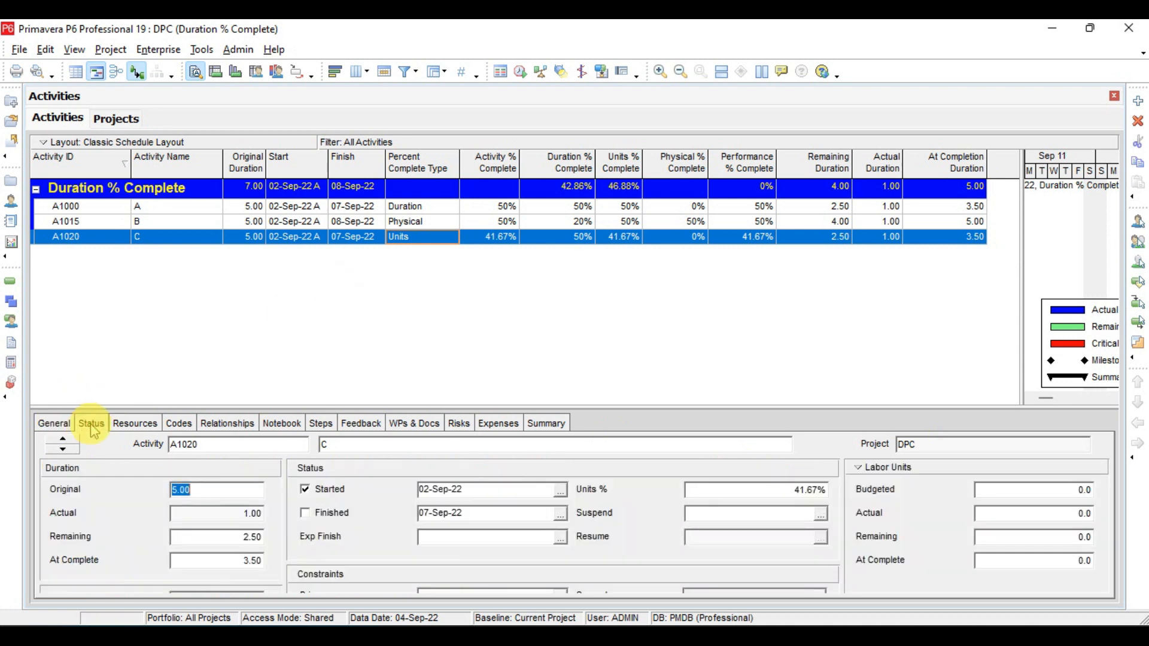
{"action": "left_click", "coordinate": [242, 541]}
{"action": "key", "text": "BackSpace"}
{"action": "key", "text": "BackSpace"}
{"action": "key", "text": "BackSpace"}
{"action": "key", "text": "BackSpace"}
{"action": "type", "text": "3.5"}
{"action": "key", "text": "Return"}
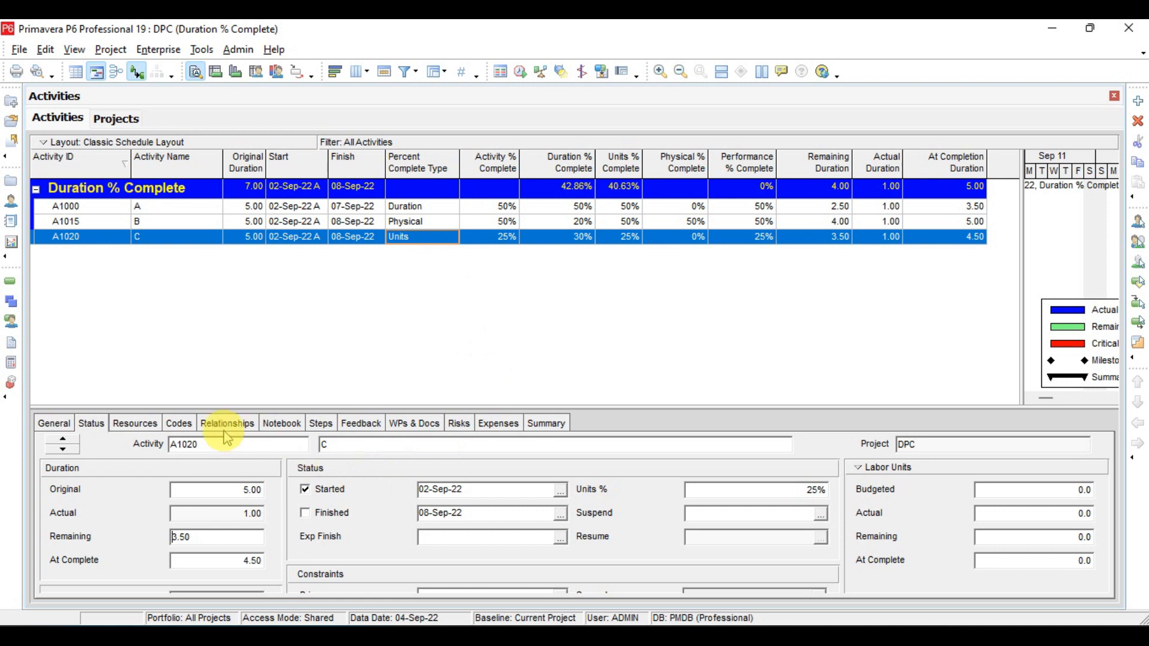
Step: Compare the status details of activities A, B and C and check the Excavator's units on activity C
{"action": "left_click", "coordinate": [134, 423]}
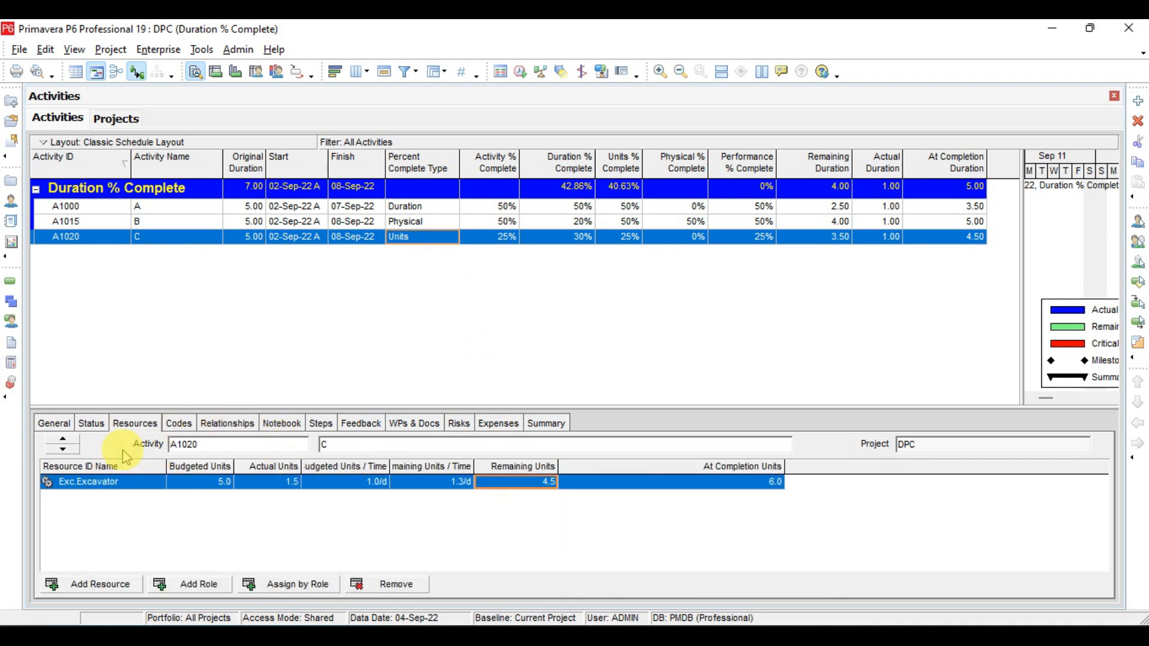
{"action": "left_click", "coordinate": [90, 423]}
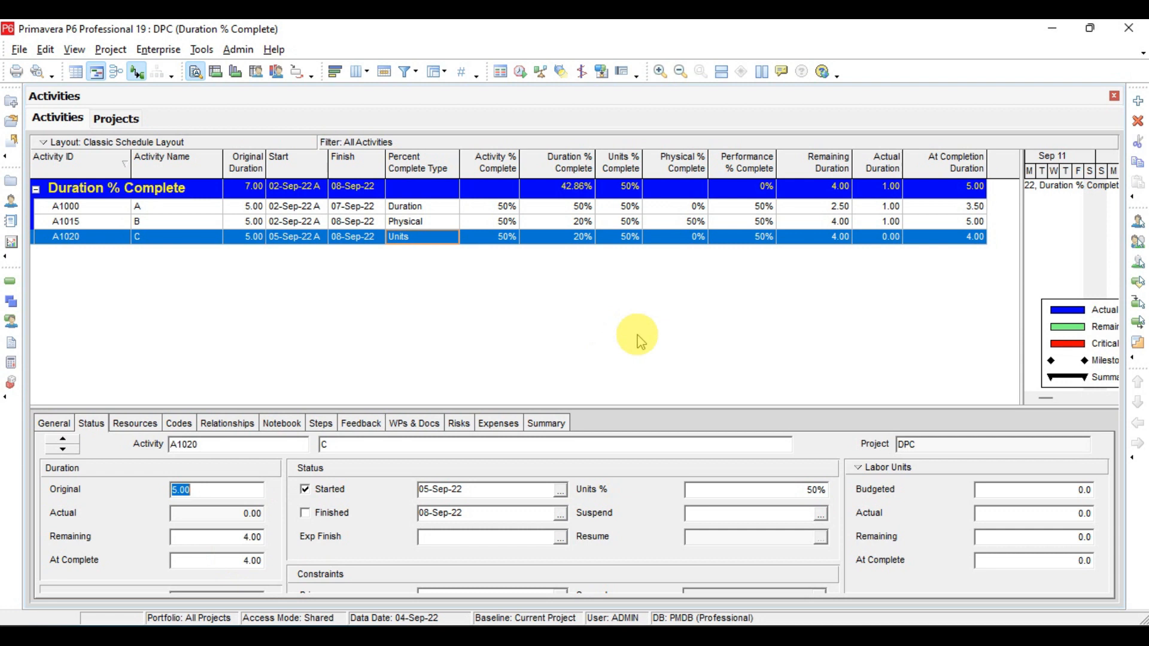
{"action": "left_click", "coordinate": [425, 207]}
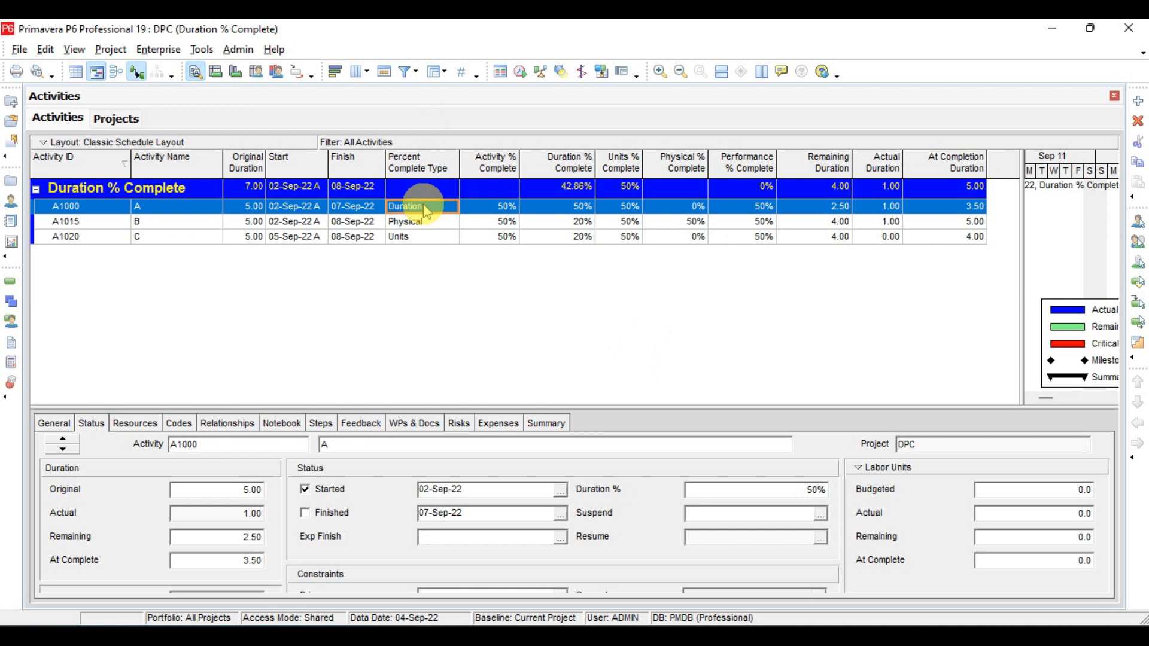
{"action": "key", "text": "Down"}
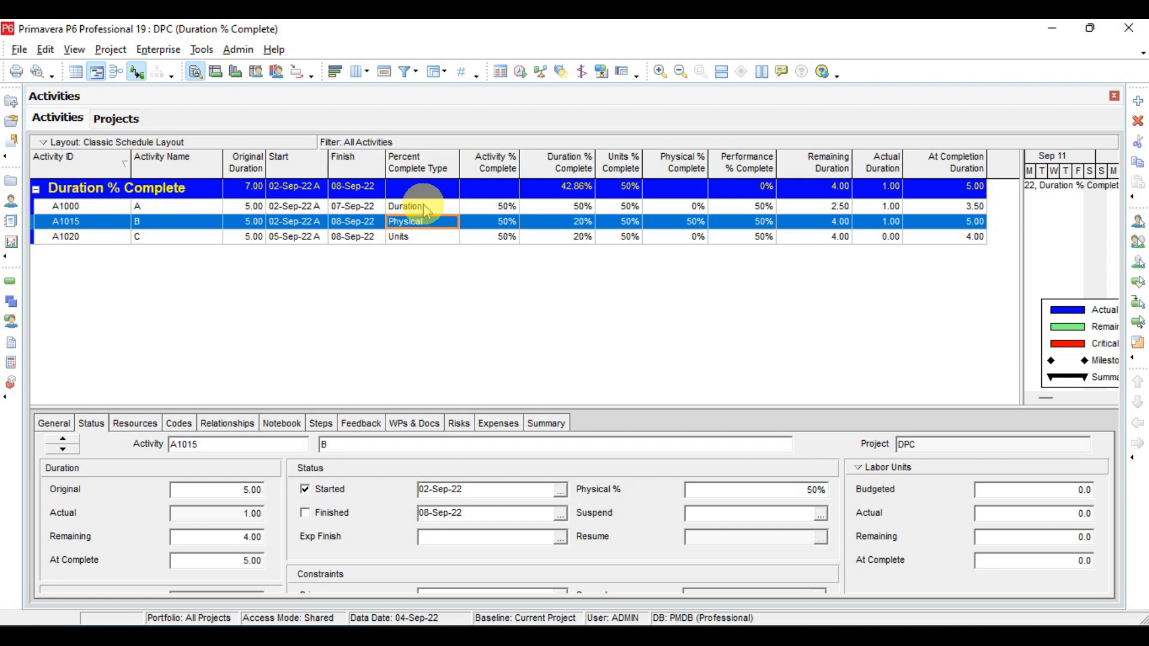
{"action": "key", "text": "Down"}
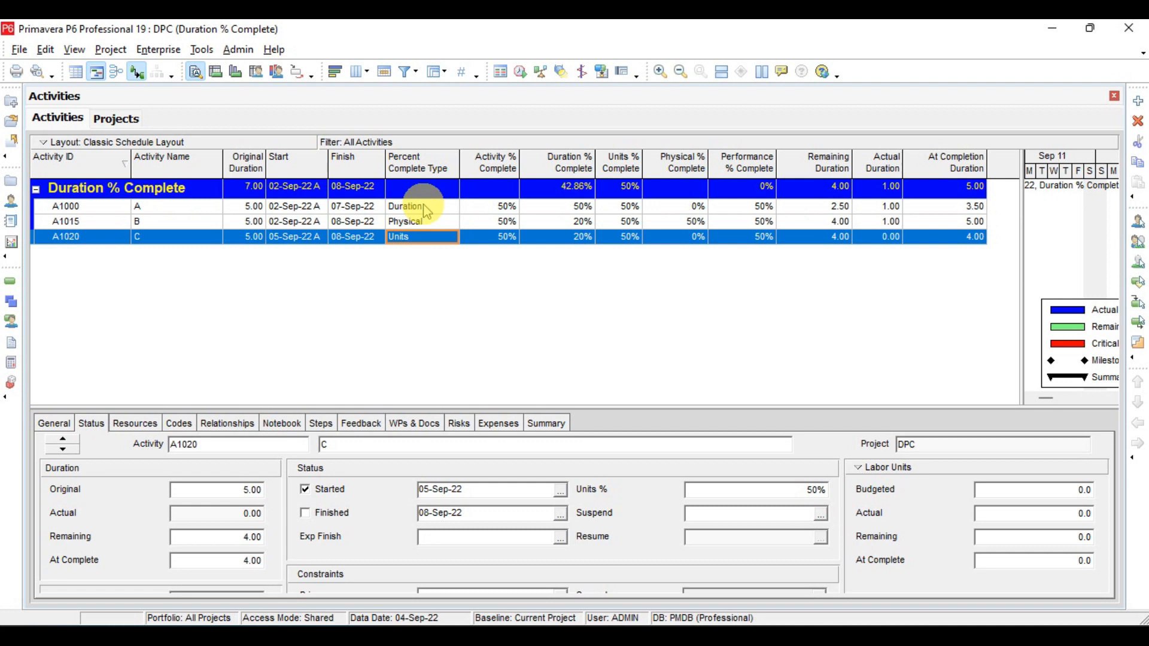
{"action": "left_click", "coordinate": [146, 423]}
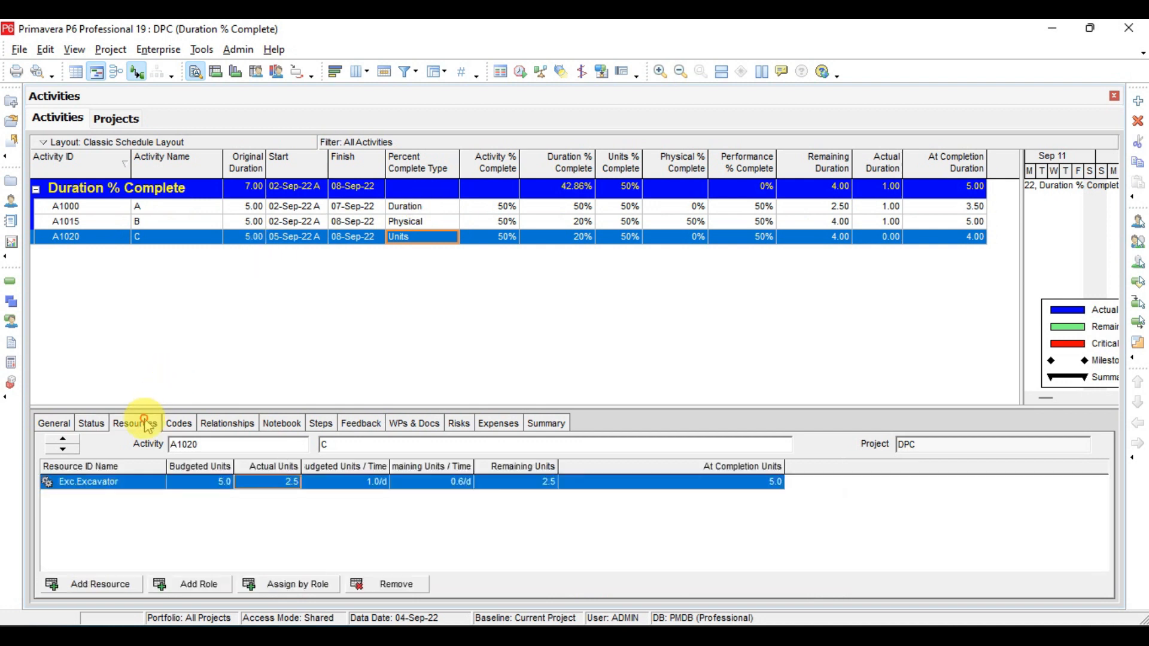